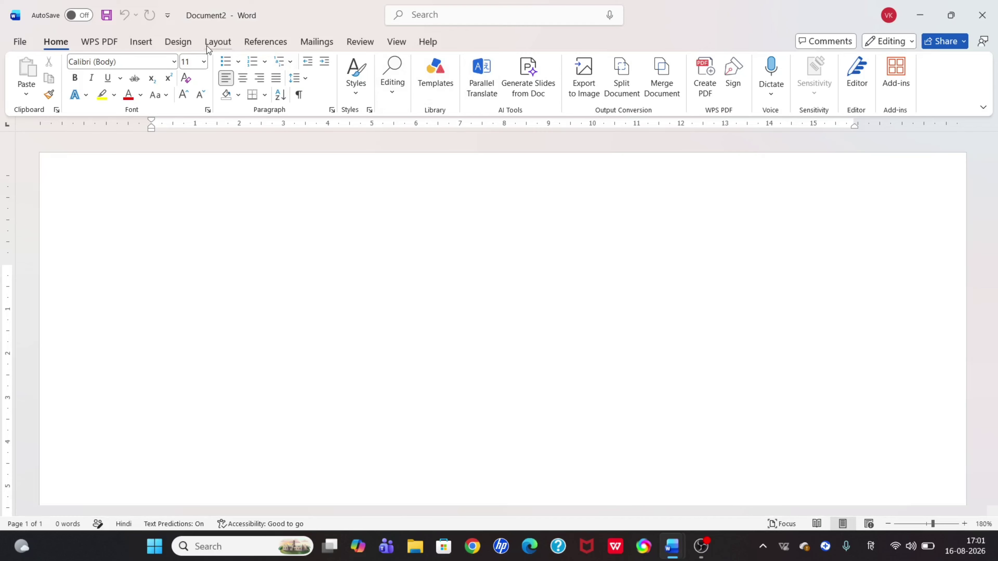
- Set the whole document's paper size to A5 and apply the Narrow margin preset
{"action": "left_click", "coordinate": [208, 42]}
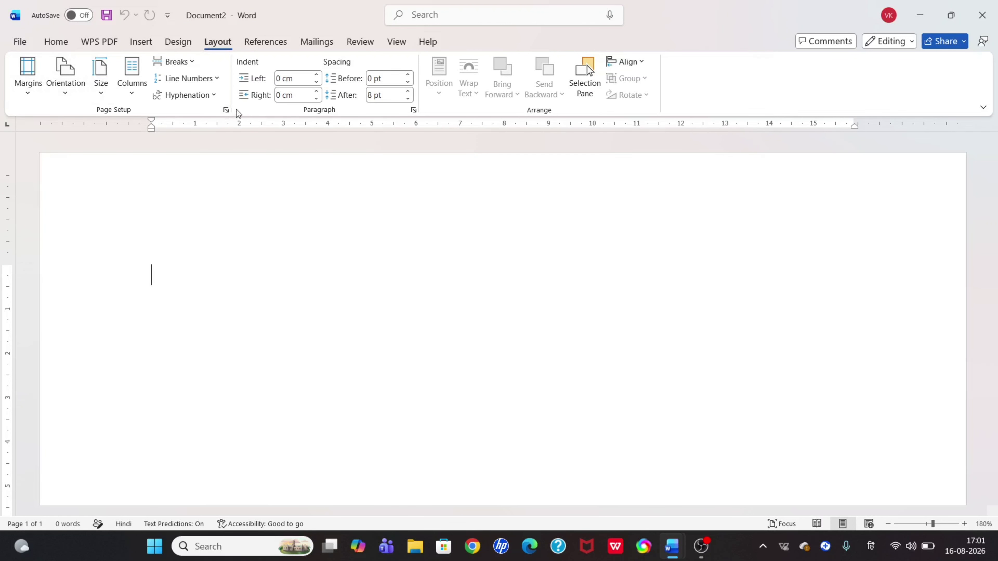
{"action": "left_click", "coordinate": [225, 110]}
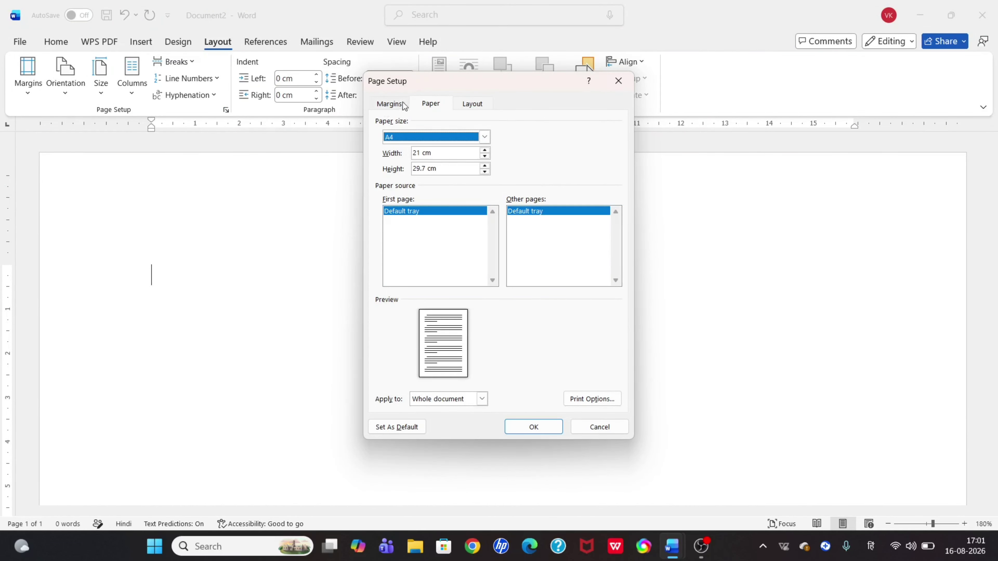
{"action": "left_click", "coordinate": [430, 103]}
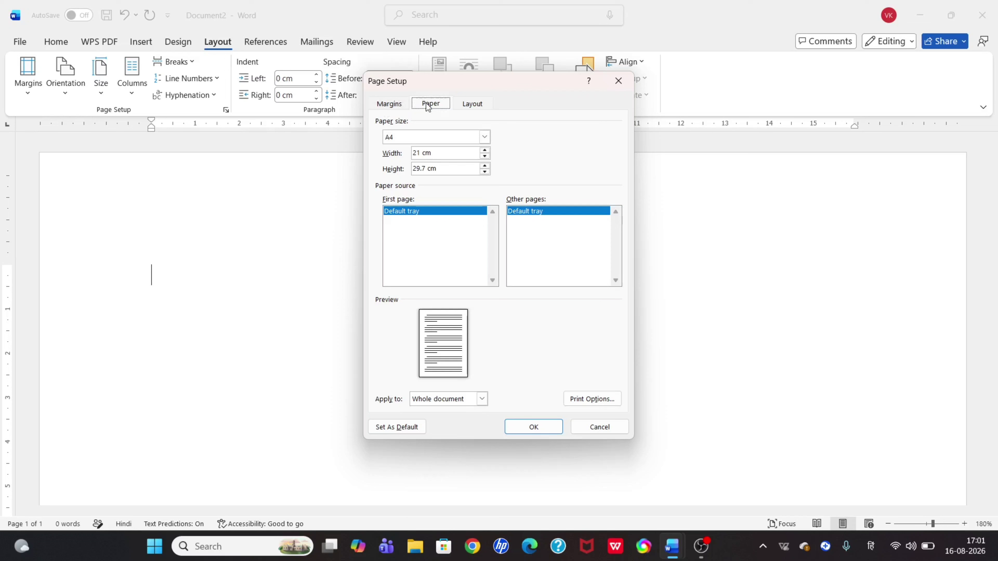
{"action": "left_click", "coordinate": [486, 137]}
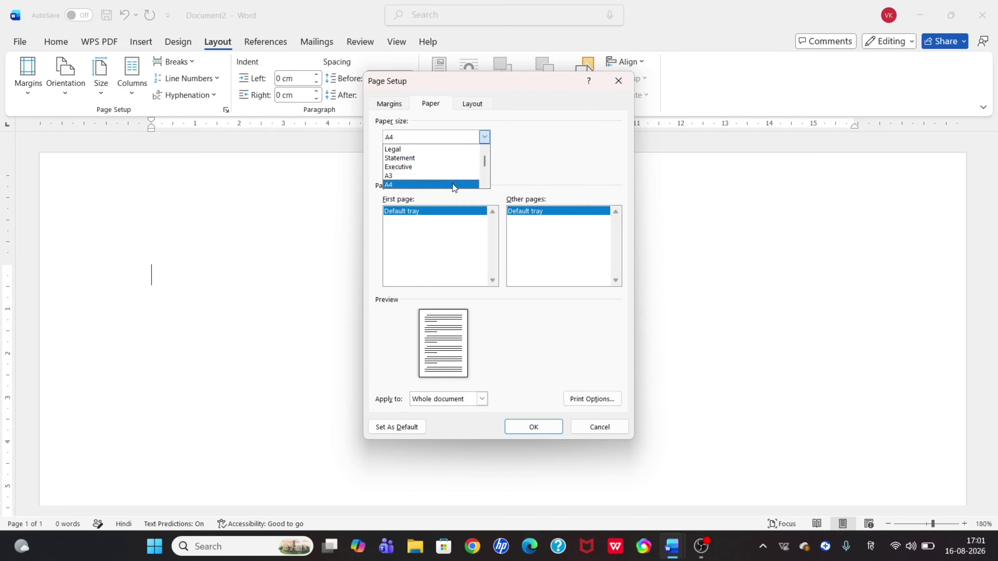
{"action": "key", "text": "Down"}
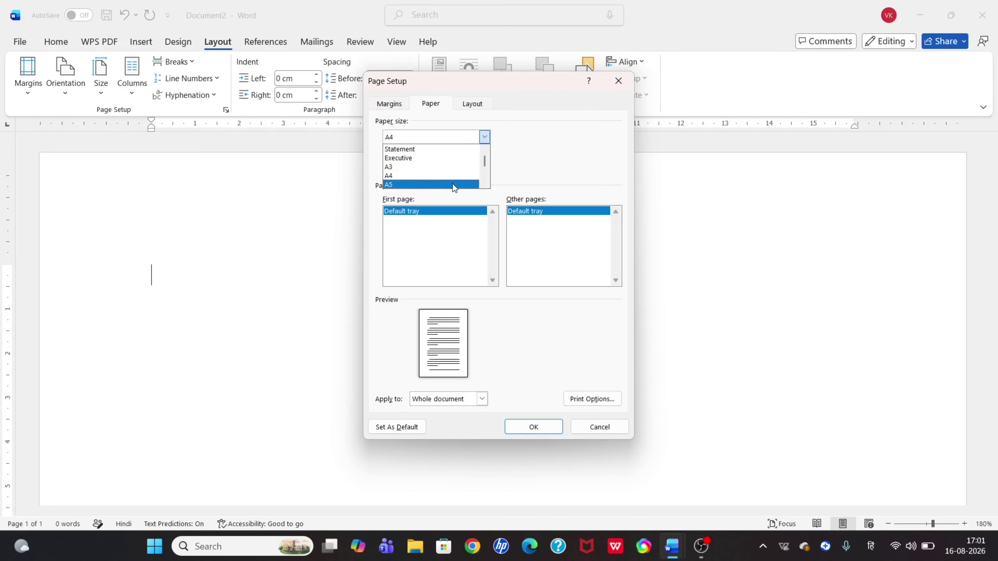
{"action": "left_click", "coordinate": [452, 183]}
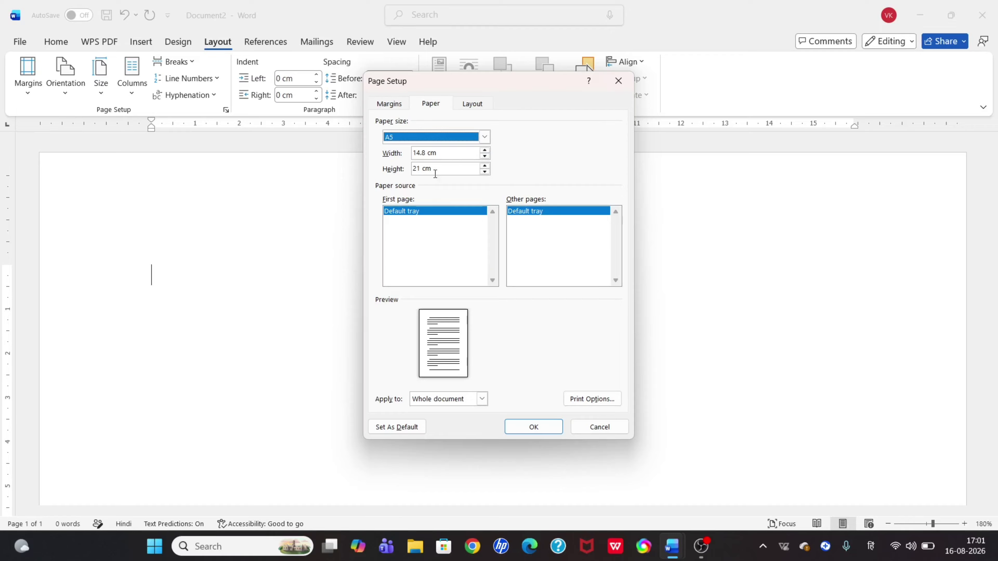
{"action": "left_click", "coordinate": [545, 429]}
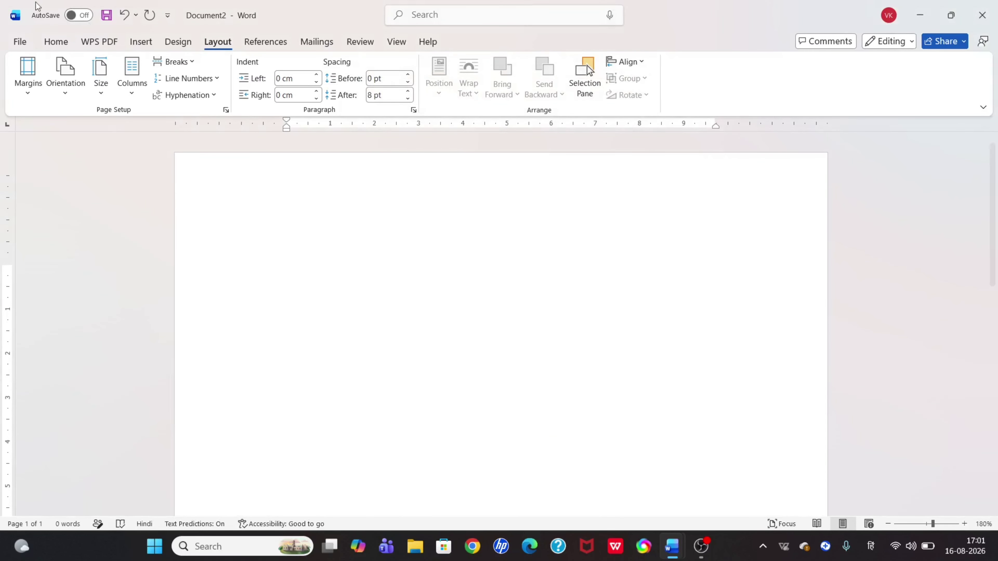
{"action": "left_click", "coordinate": [27, 73]}
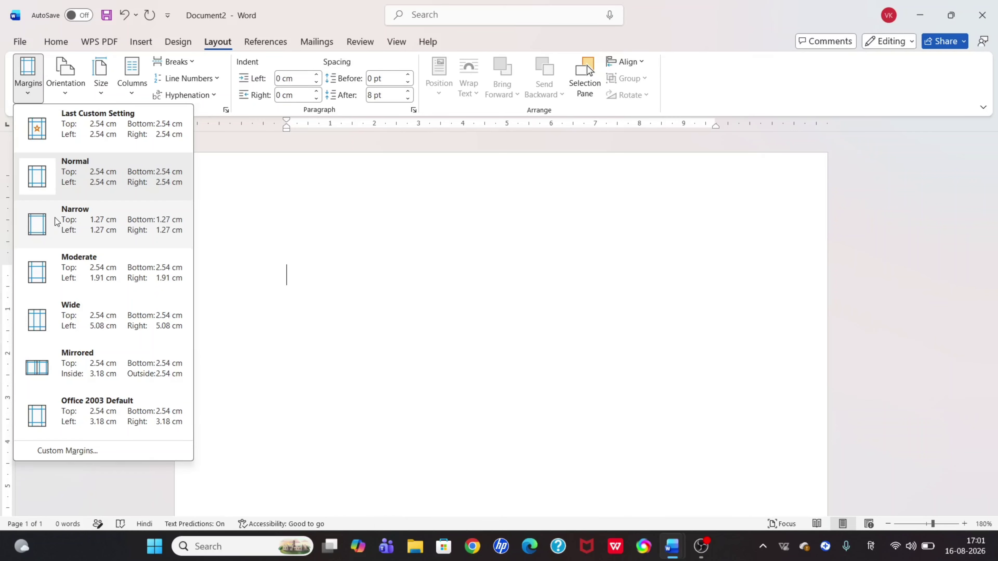
{"action": "left_click", "coordinate": [55, 221]}
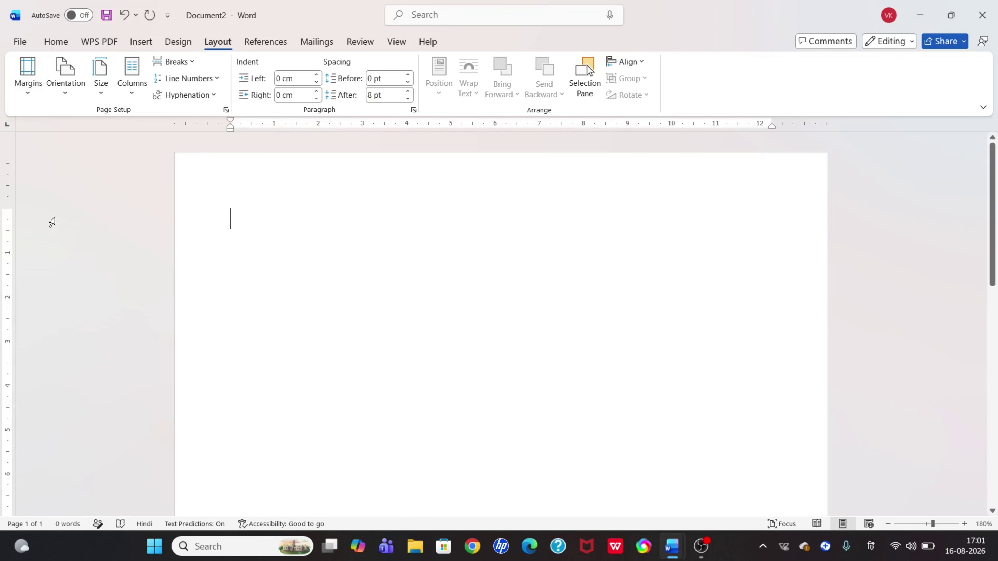
- Insert a table with five columns and four rows at the start of the page
{"action": "left_click", "coordinate": [138, 42]}
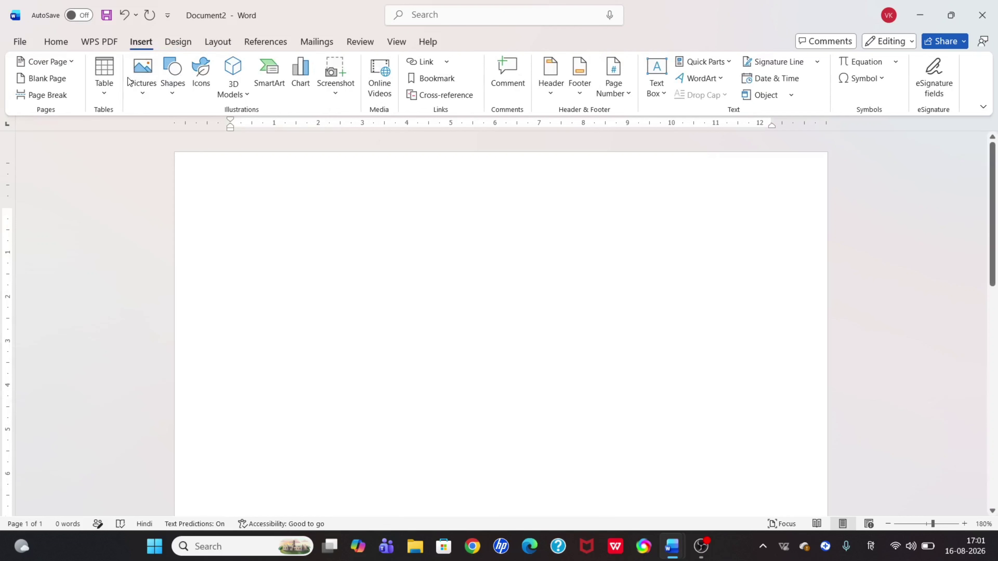
{"action": "left_click", "coordinate": [112, 97]}
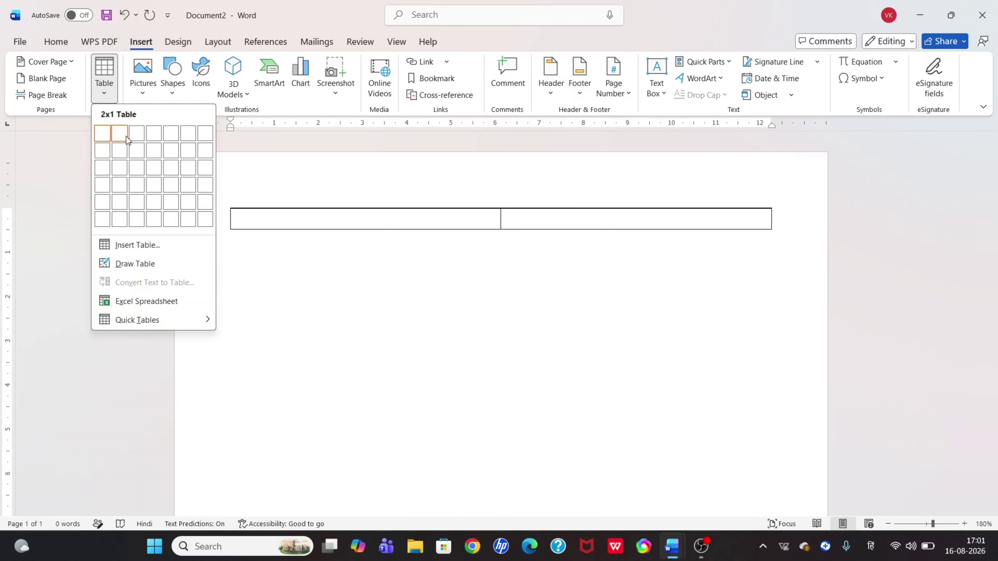
{"action": "left_click", "coordinate": [174, 184]}
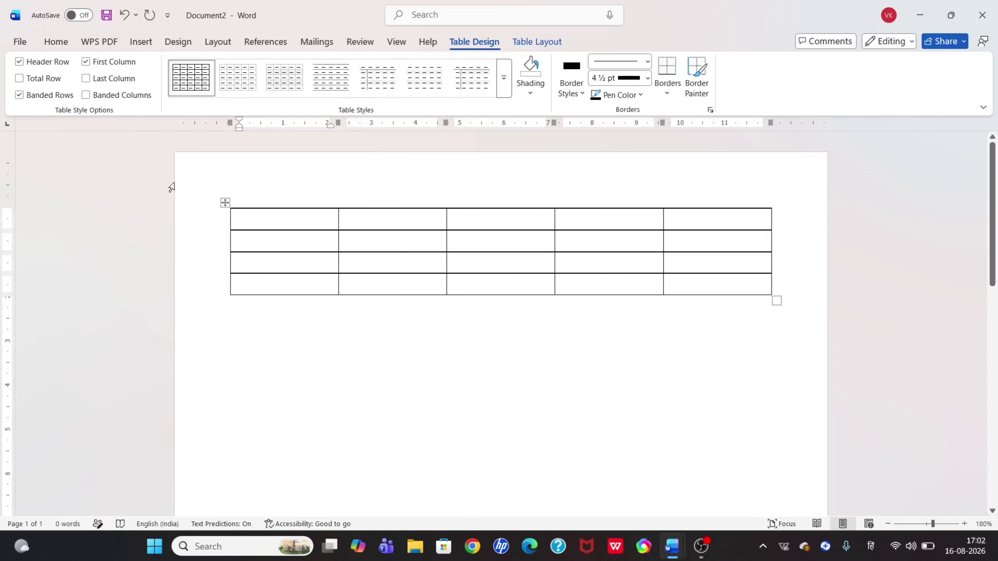
{"action": "left_click", "coordinate": [225, 203]}
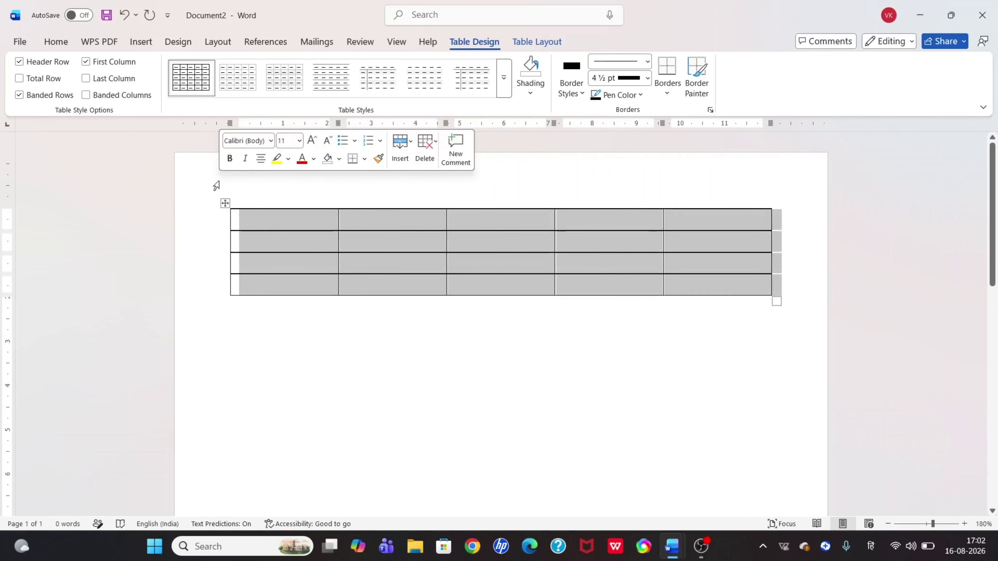
{"action": "left_click", "coordinate": [285, 221]}
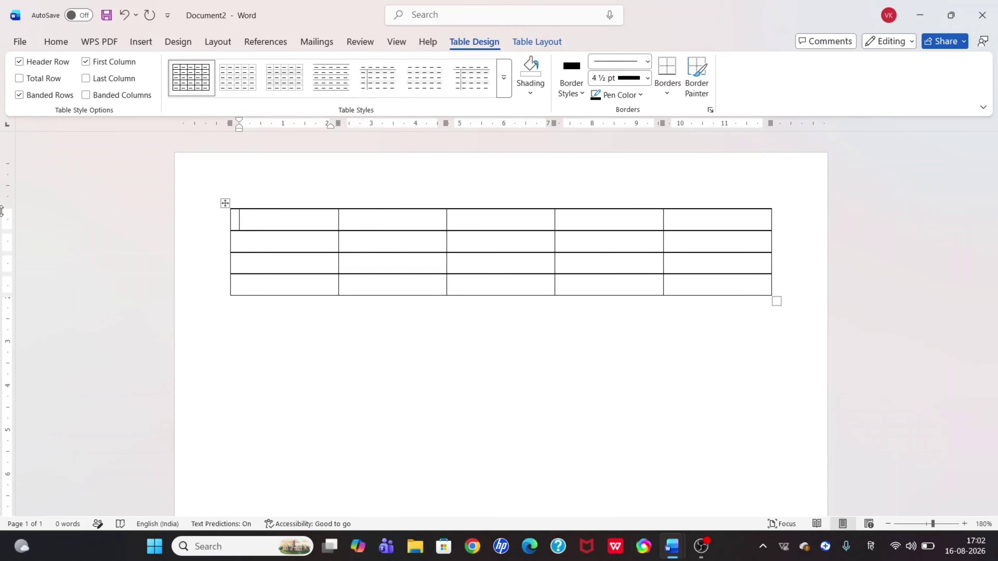
- Shift the table close to the page's top and left edges and widen it to nearly the full page width
{"action": "left_click_drag", "start_coordinate": [8, 208], "coordinate": [8, 162]}
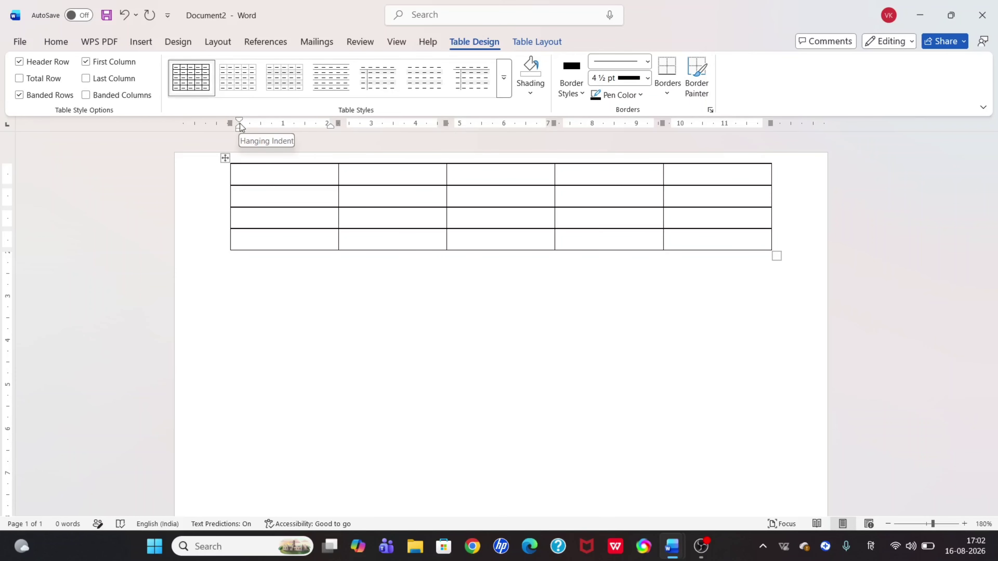
{"action": "mouse_move", "coordinate": [240, 123]}
{"action": "left_mouse_down"}
{"action": "mouse_move", "coordinate": [213, 125]}
{"action": "mouse_move", "coordinate": [238, 128]}
{"action": "mouse_move", "coordinate": [204, 133]}
{"action": "mouse_move", "coordinate": [186, 161]}
{"action": "left_mouse_up"}
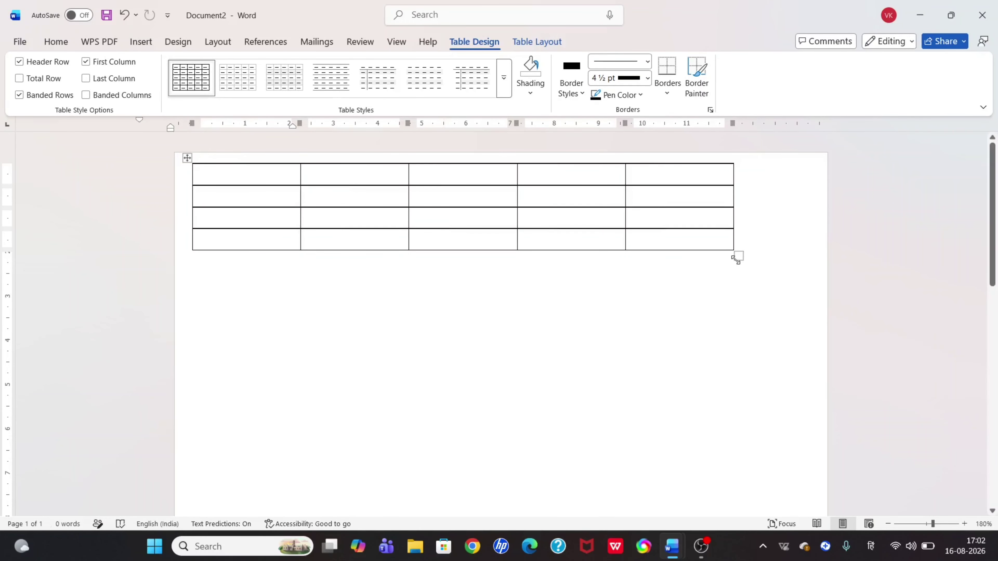
{"action": "left_click_drag", "start_coordinate": [739, 256], "coordinate": [811, 258]}
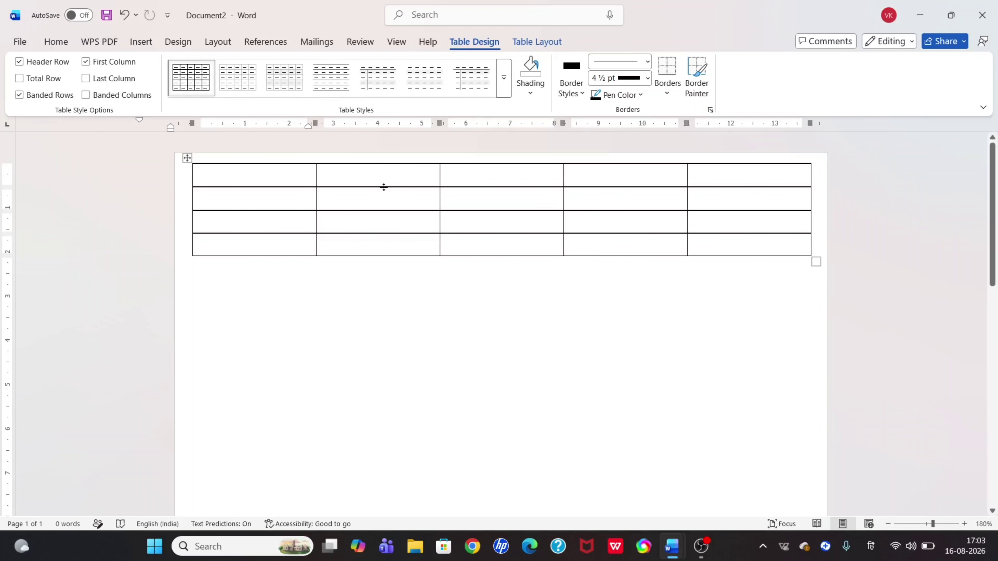
- Increase the table's first row height to about 4.48 cm and erase its inner dividers to form one full-width cell
{"action": "left_click_drag", "start_coordinate": [383, 187], "coordinate": [379, 361]}
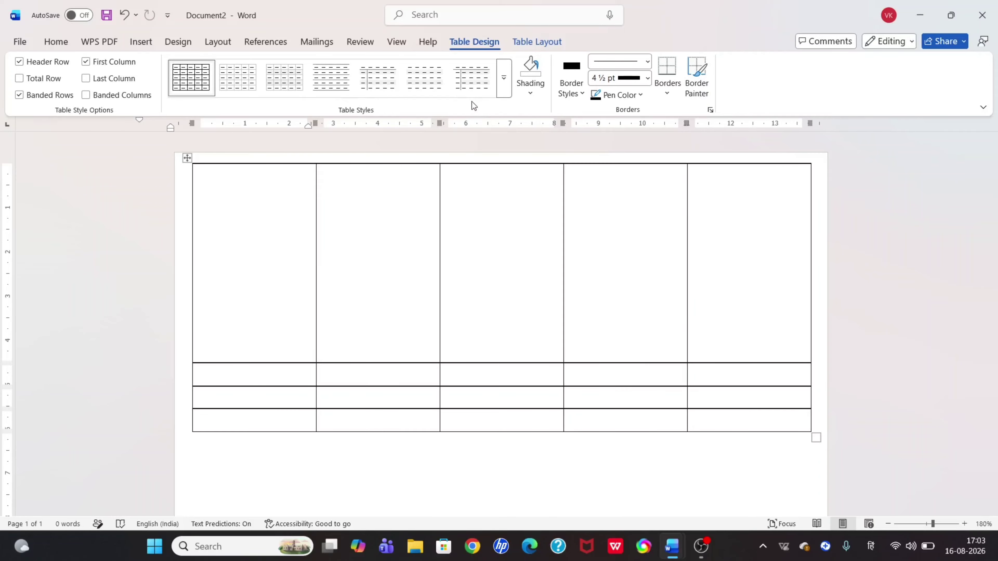
{"action": "left_click", "coordinate": [530, 42]}
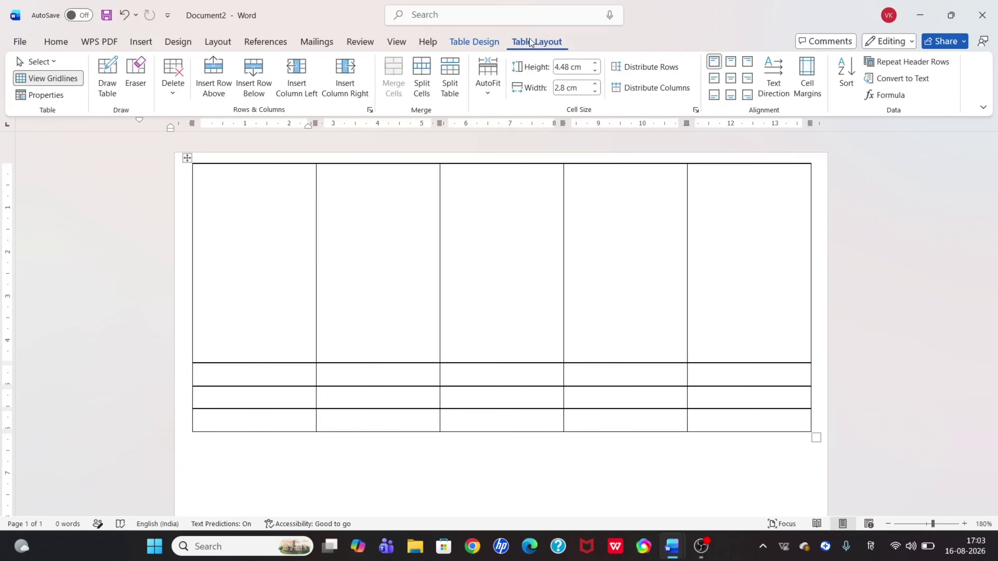
{"action": "left_click", "coordinate": [141, 63]}
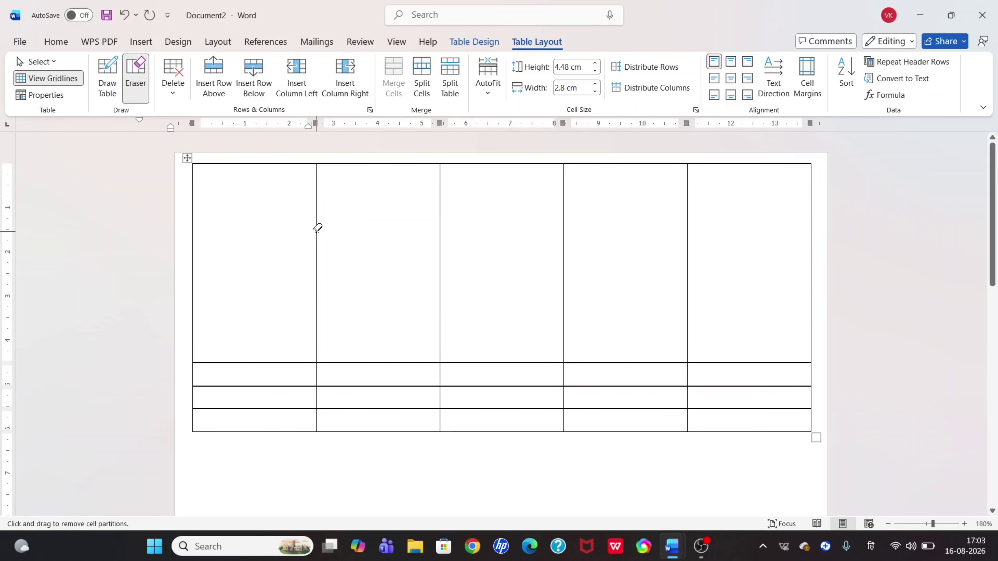
{"action": "left_click", "coordinate": [317, 228]}
{"action": "mouse_move", "coordinate": [316, 232]}
{"action": "left_mouse_down"}
{"action": "mouse_move", "coordinate": [802, 257]}
{"action": "mouse_move", "coordinate": [790, 261]}
{"action": "left_mouse_up"}
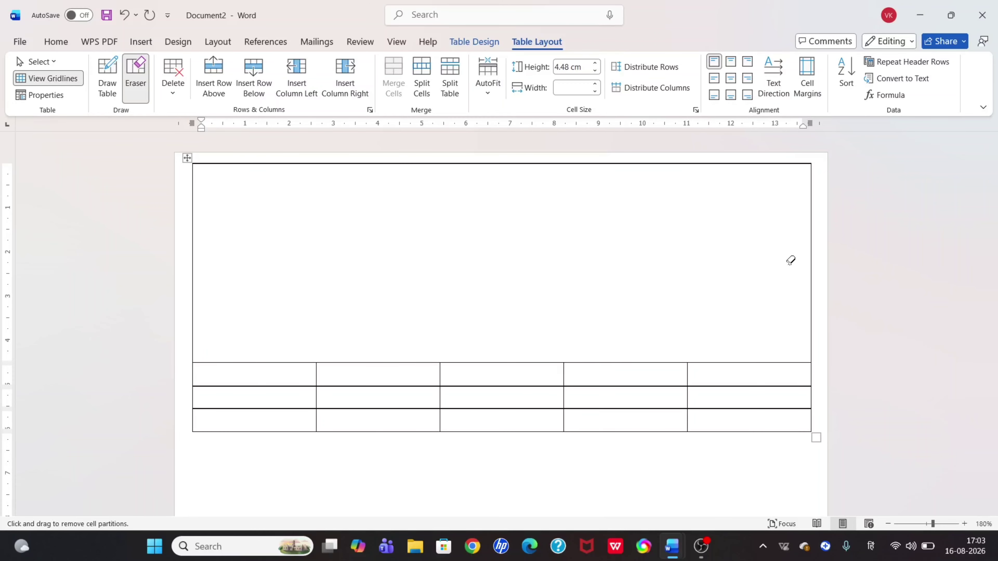
{"action": "key", "text": "Escape"}
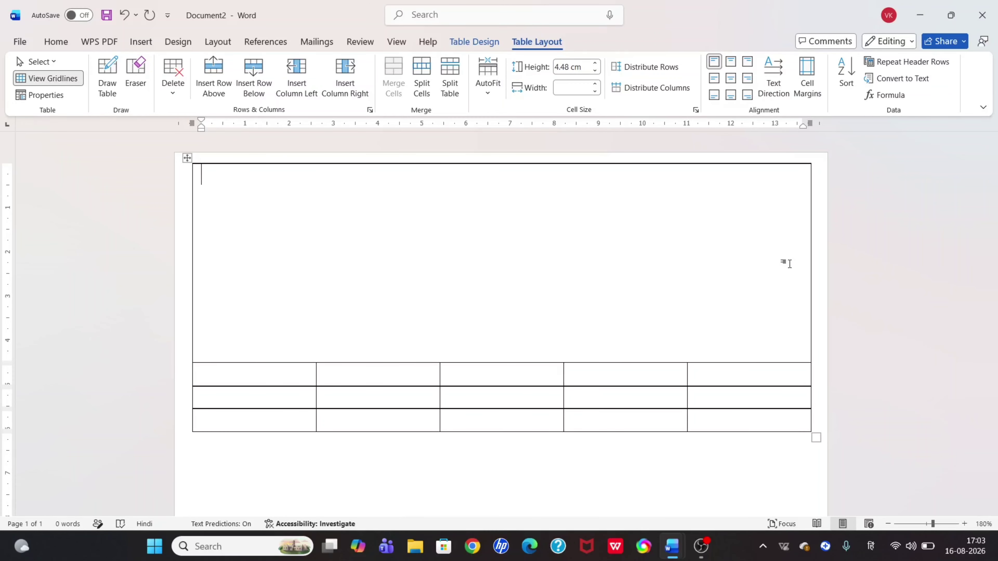
- Switch the input language to English (India) and enter "GST NO:-" in the large first-row cell, leaving blank space after it
{"action": "key", "text": "super+space"}
{"action": "type", "text": "GST"}
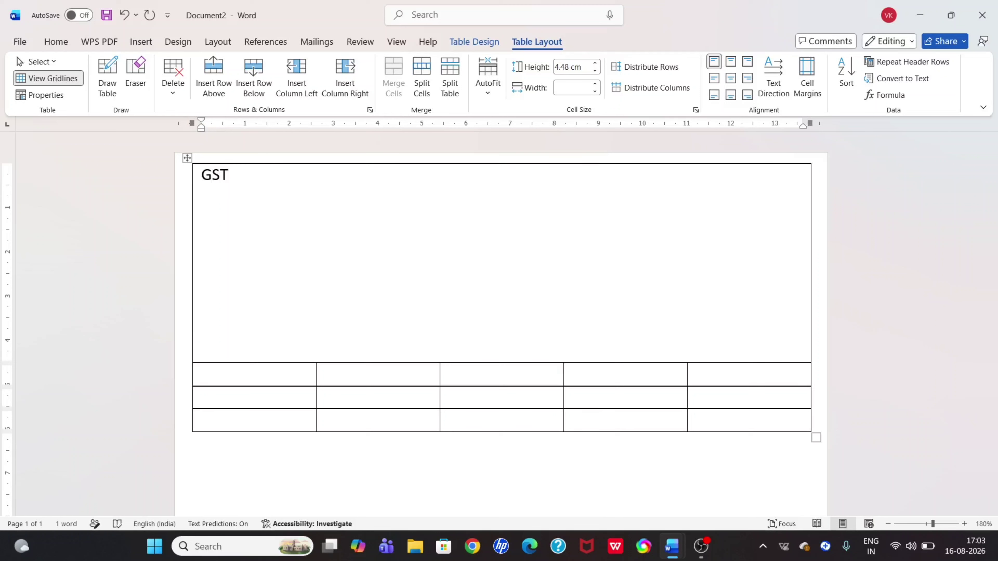
{"action": "type", "text": " NO"}
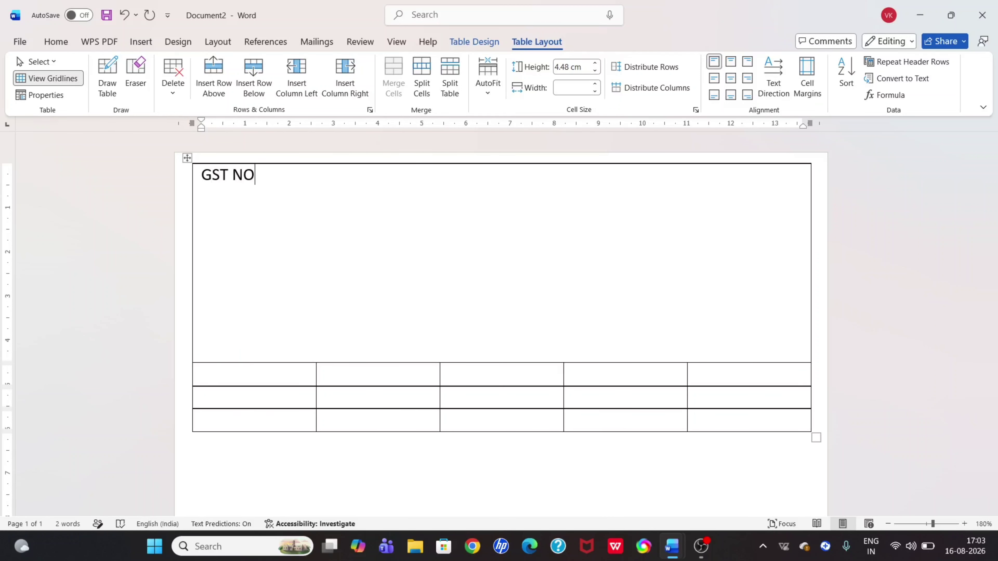
{"action": "type", "text": ":-"}
{"action": "left_click", "coordinate": [202, 373]}
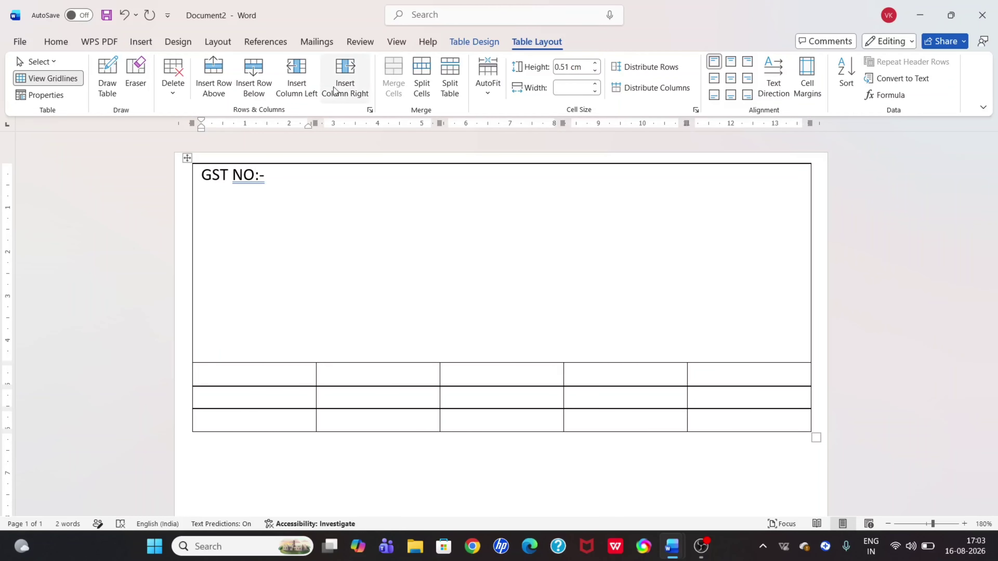
{"action": "left_click", "coordinate": [281, 180]}
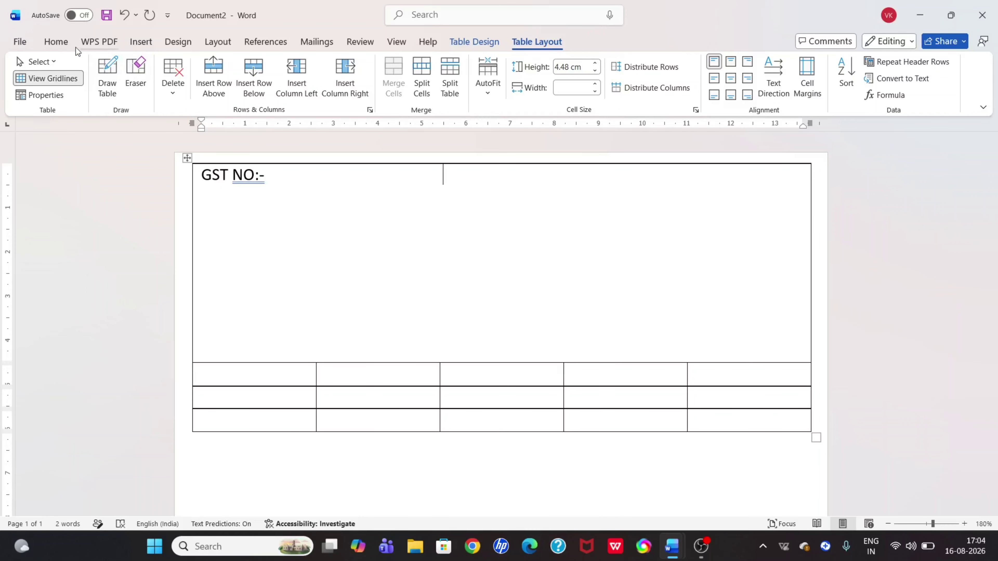
- Format the "GST NO:-" line in 14 pt bold
{"action": "left_click", "coordinate": [68, 42]}
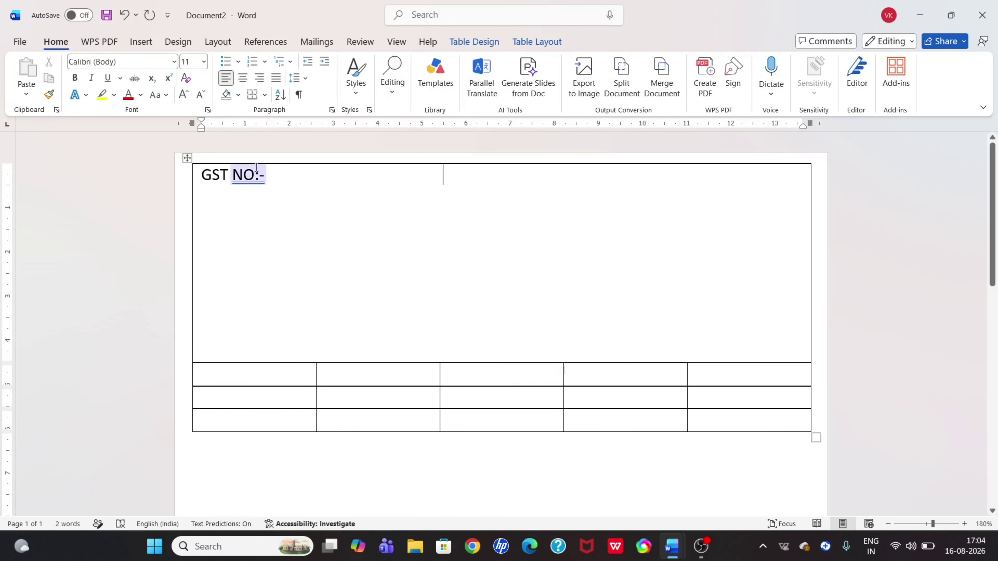
{"action": "left_click_drag", "start_coordinate": [278, 176], "coordinate": [180, 159]}
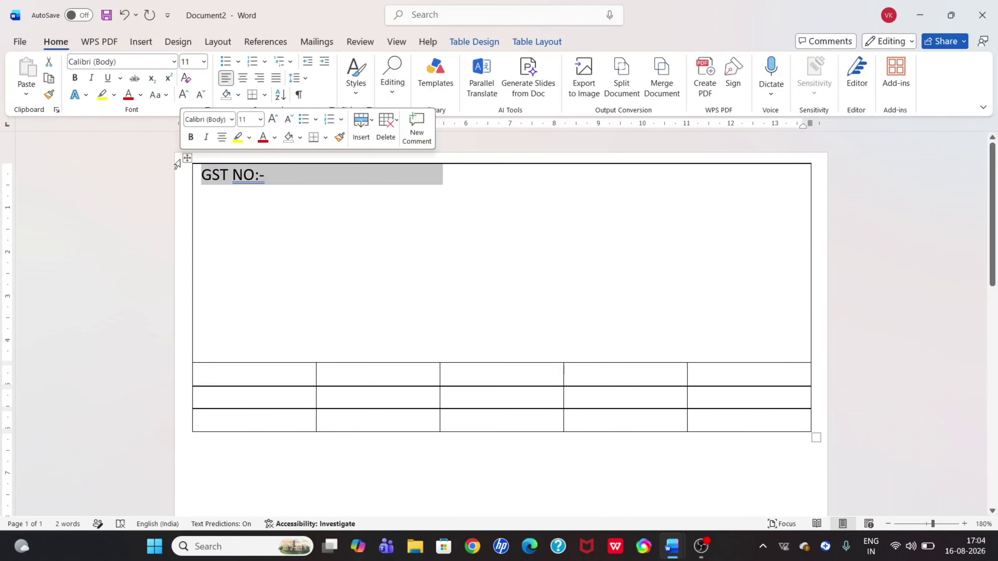
{"action": "left_click", "coordinate": [204, 61]}
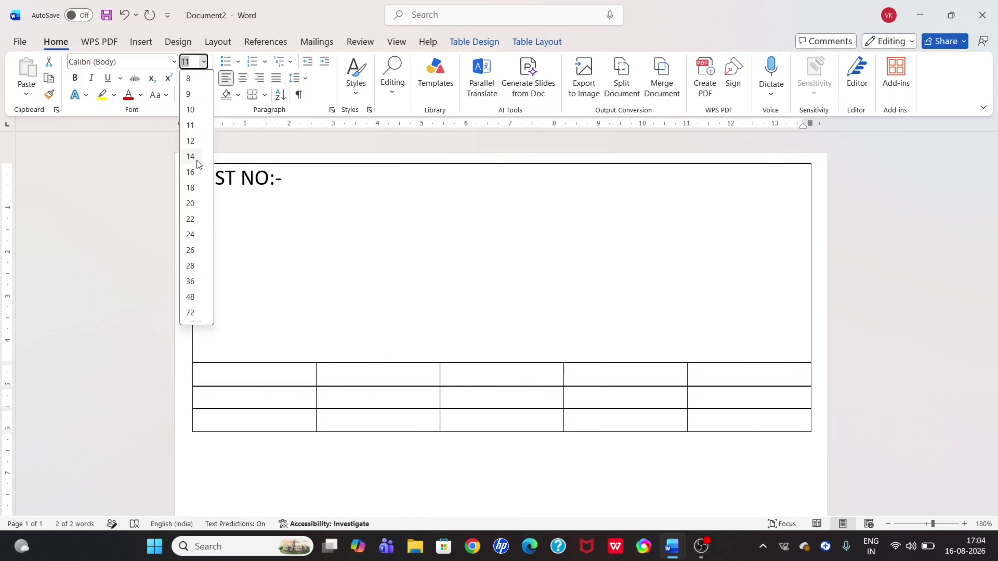
{"action": "left_click", "coordinate": [193, 155]}
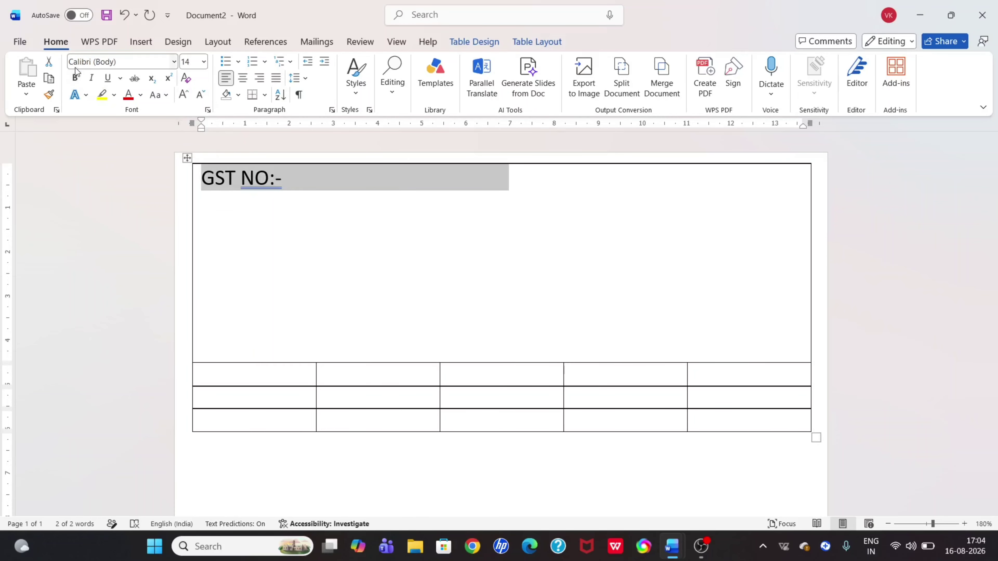
{"action": "left_click", "coordinate": [76, 78]}
- Add "Tax Invoice Bill" and, after a wide gap, "Date:-" on the same line as "GST NO:-"
{"action": "left_click", "coordinate": [295, 174]}
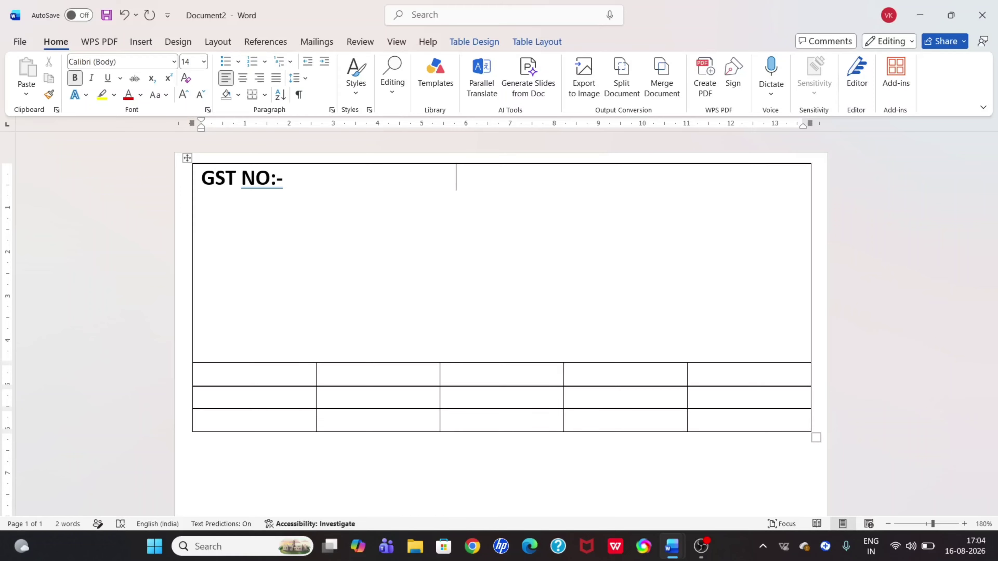
{"action": "type", "text": "Tax"}
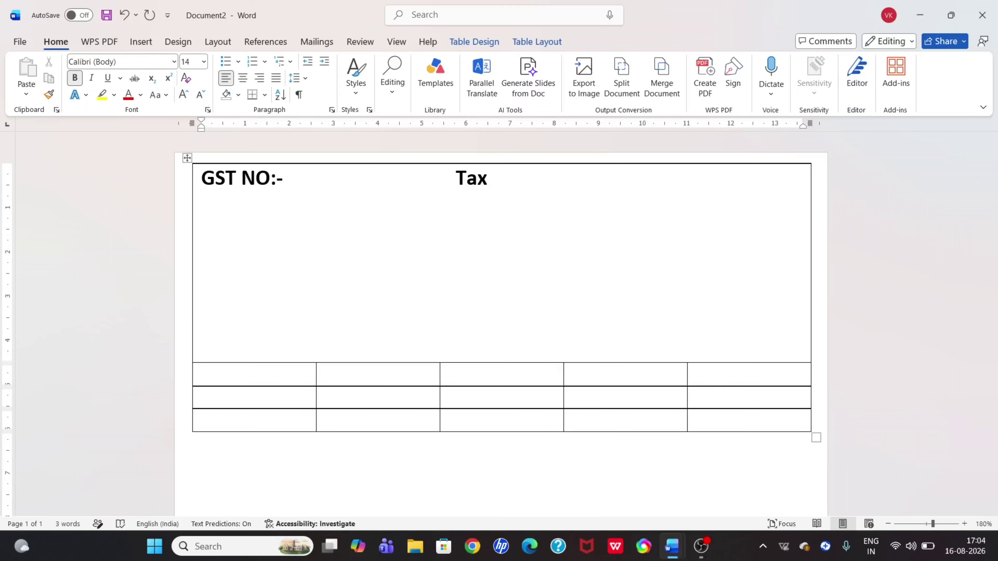
{"action": "type", "text": " Invoice Bi"}
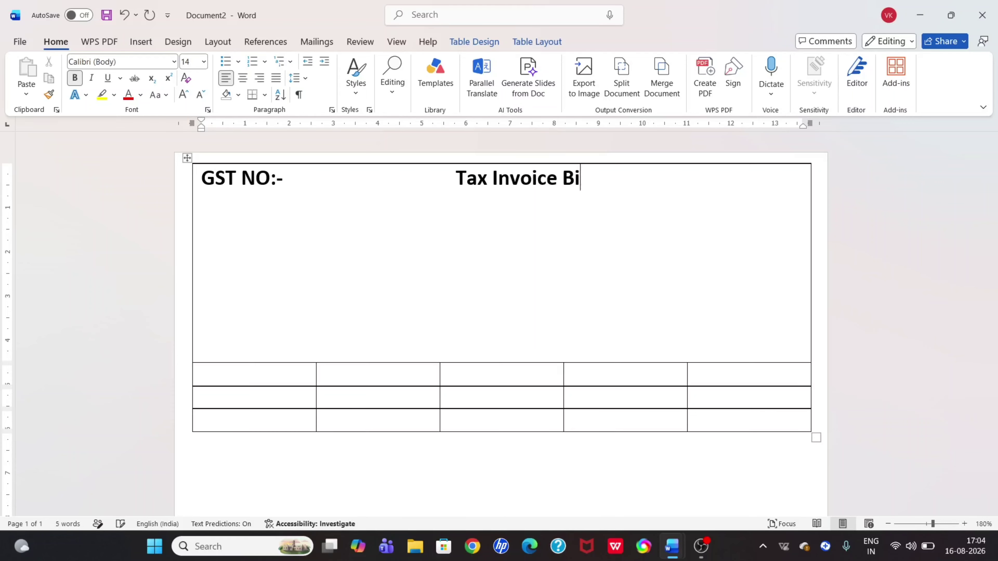
{"action": "type", "text": "ll               d"}
{"action": "key", "text": "BackSpace"}
{"action": "type", "text": "Date"}
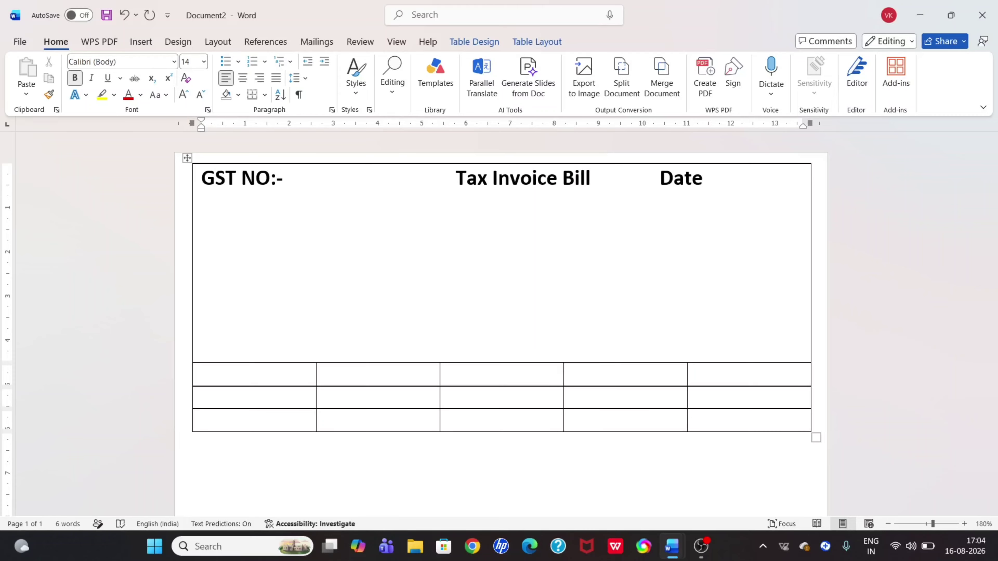
{"action": "type", "text": ":-"}
{"action": "type", "text": "..............."}
{"action": "key", "text": "BackSpace"}
{"action": "key", "text": "BackSpace"}
{"action": "key", "text": "BackSpace"}
{"action": "key", "text": "BackSpace"}
{"action": "key", "text": "BackSpace"}
{"action": "key", "text": "BackSpace"}
{"action": "key", "text": "BackSpace"}
{"action": "key", "text": "BackSpace"}
{"action": "key", "text": "BackSpace"}
{"action": "key", "text": "BackSpace"}
{"action": "key", "text": "BackSpace"}
{"action": "key", "text": "BackSpace"}
{"action": "key", "text": "BackSpace"}
{"action": "key", "text": "BackSpace"}
{"action": "key", "text": "BackSpace"}
{"action": "key", "text": "BackSpace"}
- Complete the date label with "-" and two spaced slashes as a blank date placeholder, and narrow the gap before "Tax Invoice Bill"
{"action": "type", "text": "-    /      /"}
{"action": "left_click", "coordinate": [452, 183]}
{"action": "key", "text": "BackSpace"}
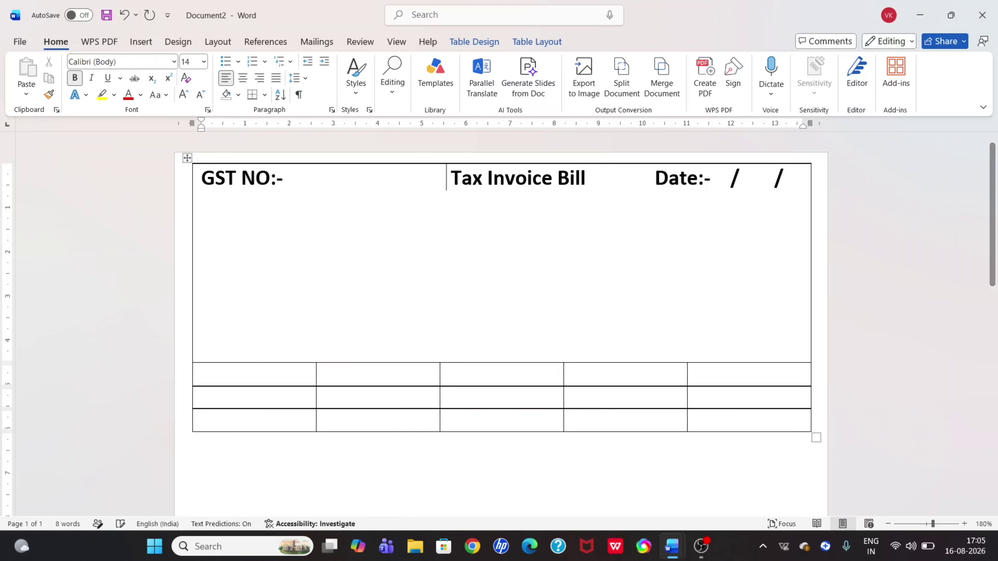
- Narrow the gap before "Tax Invoice Bill" in the header line slightly more
{"action": "key", "text": "BackSpace"}
{"action": "key", "text": "BackSpace"}
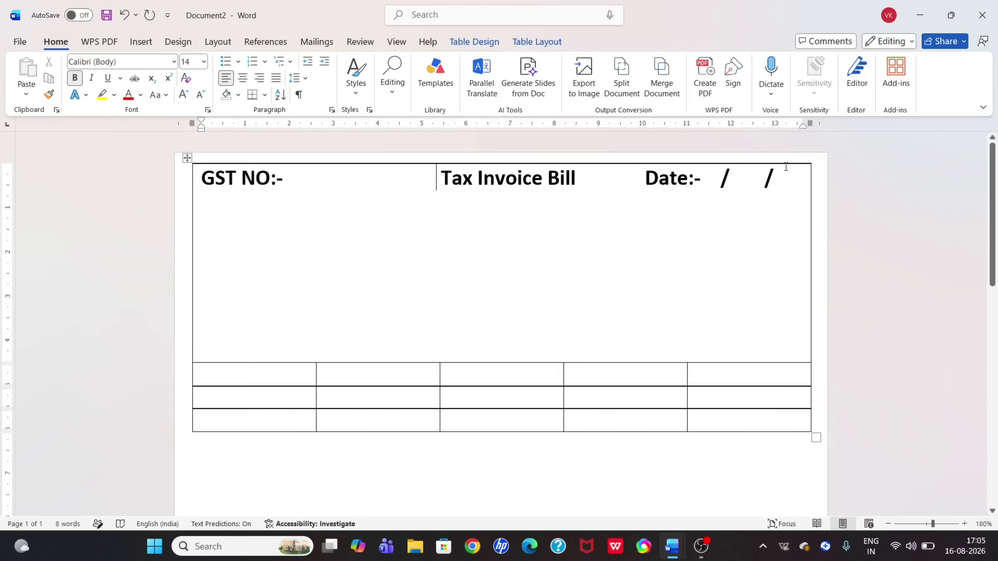
{"action": "left_click", "coordinate": [788, 189]}
{"action": "mouse_move", "coordinate": [788, 189]}
{"action": "left_mouse_down"}
{"action": "mouse_move", "coordinate": [436, 188]}
{"action": "mouse_move", "coordinate": [222, 203]}
{"action": "mouse_move", "coordinate": [900, 147]}
{"action": "mouse_move", "coordinate": [780, 192]}
{"action": "left_mouse_up"}
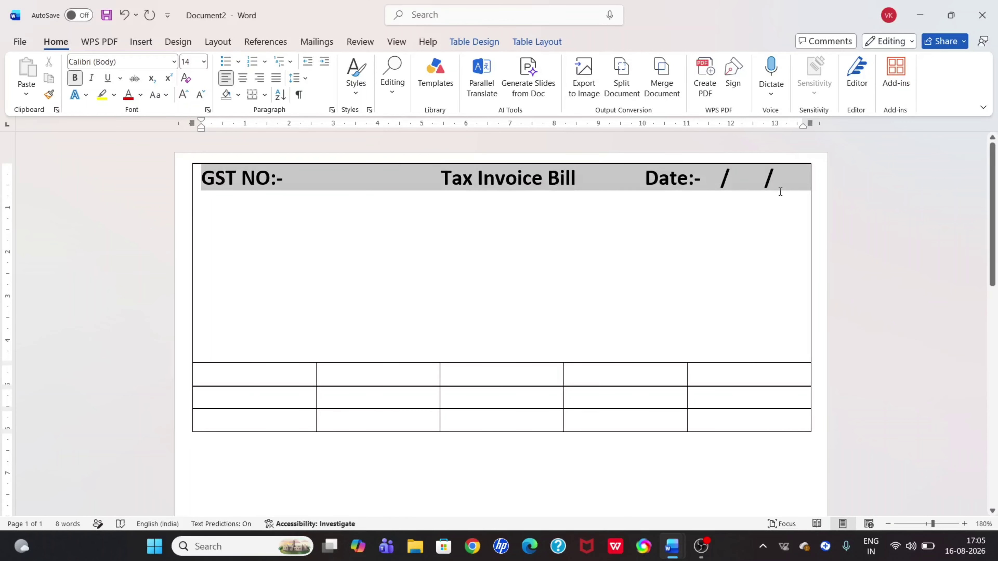
- Add "Company Name Pvt.Ltd" on a new line below the "GST NO:-" line and center it
{"action": "left_click", "coordinate": [779, 191]}
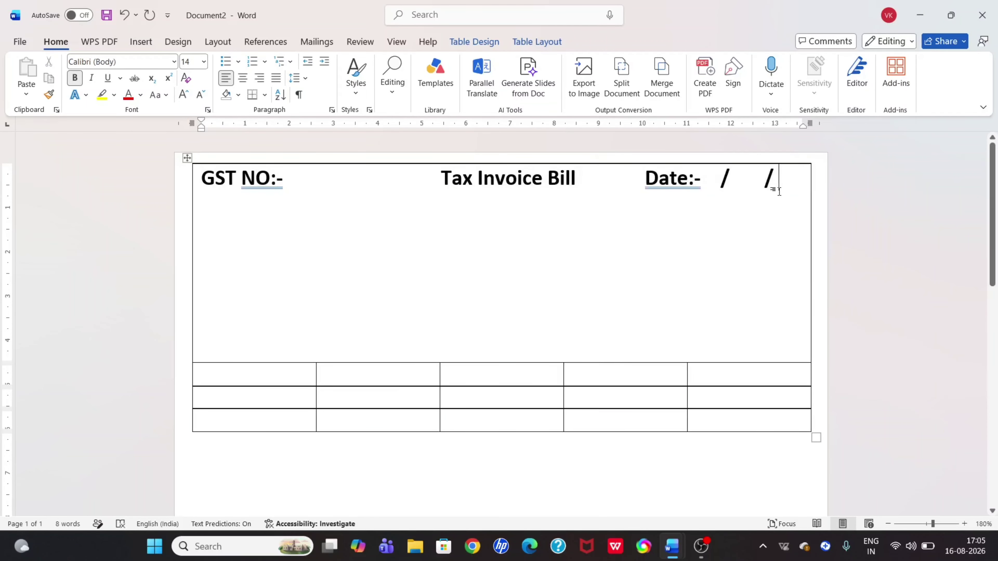
{"action": "key", "text": "Return"}
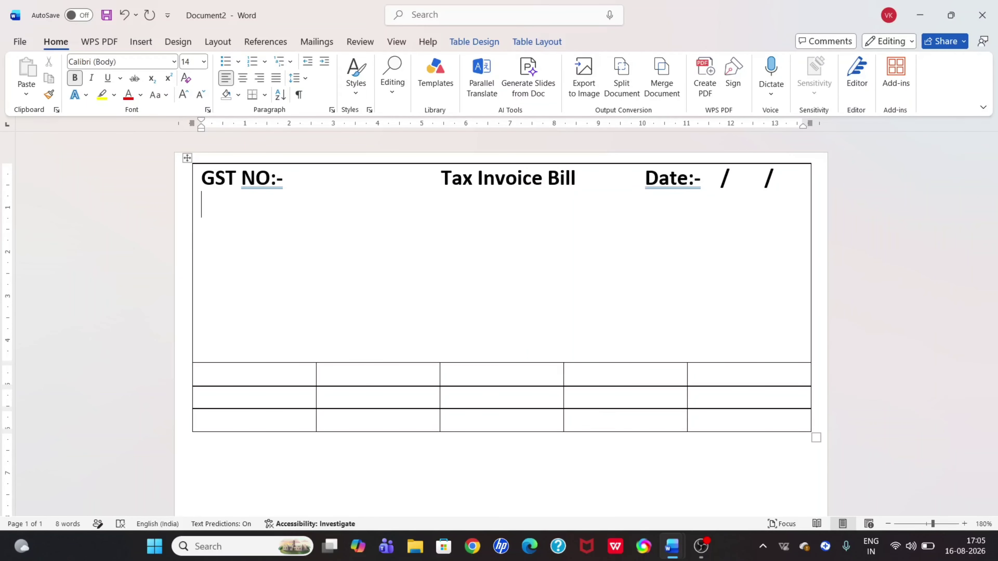
{"action": "type", "text": "Company n"}
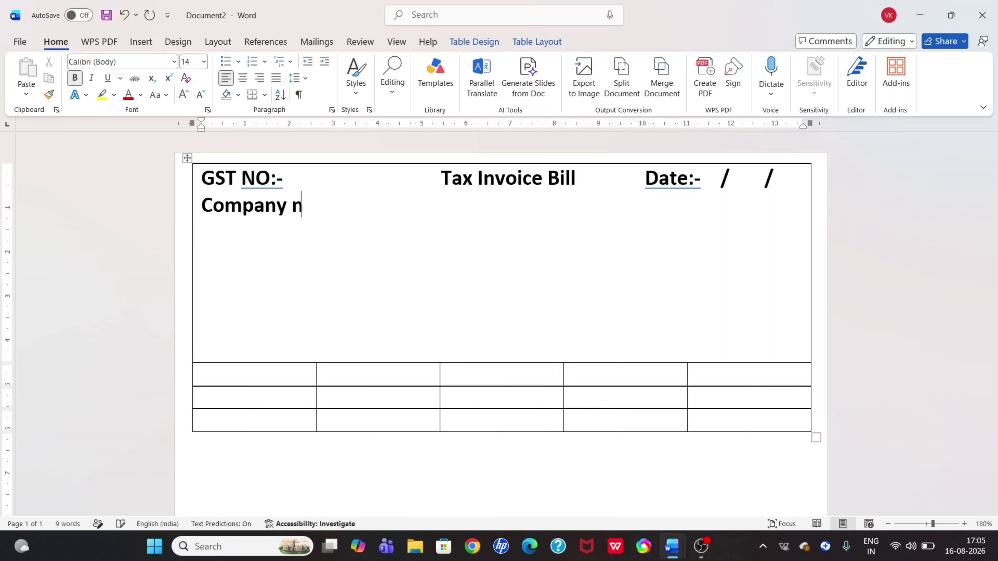
{"action": "key", "text": "BackSpace"}
{"action": "type", "text": "N"}
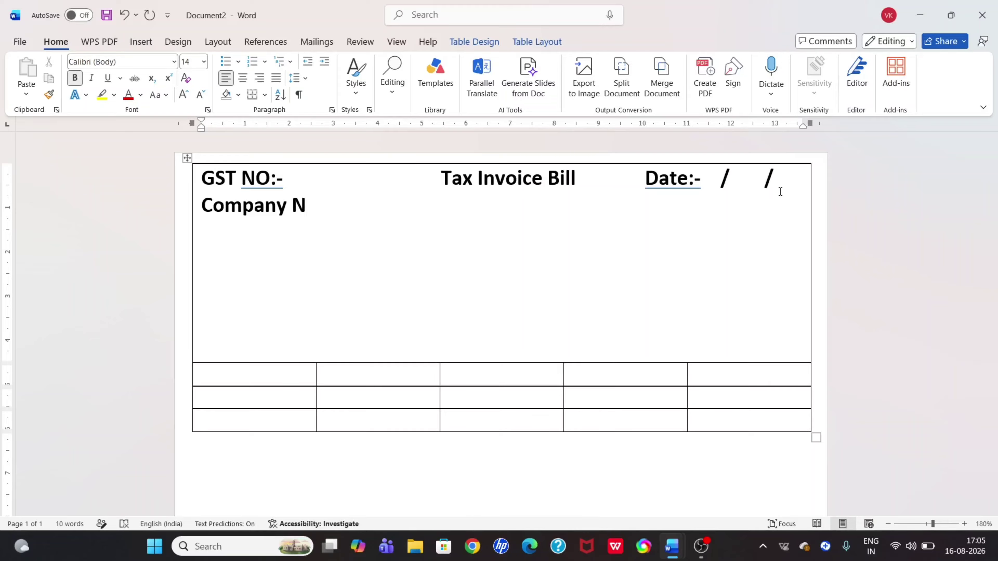
{"action": "type", "text": "A"}
{"action": "key", "text": "BackSpace"}
{"action": "type", "text": "ame Pvt."}
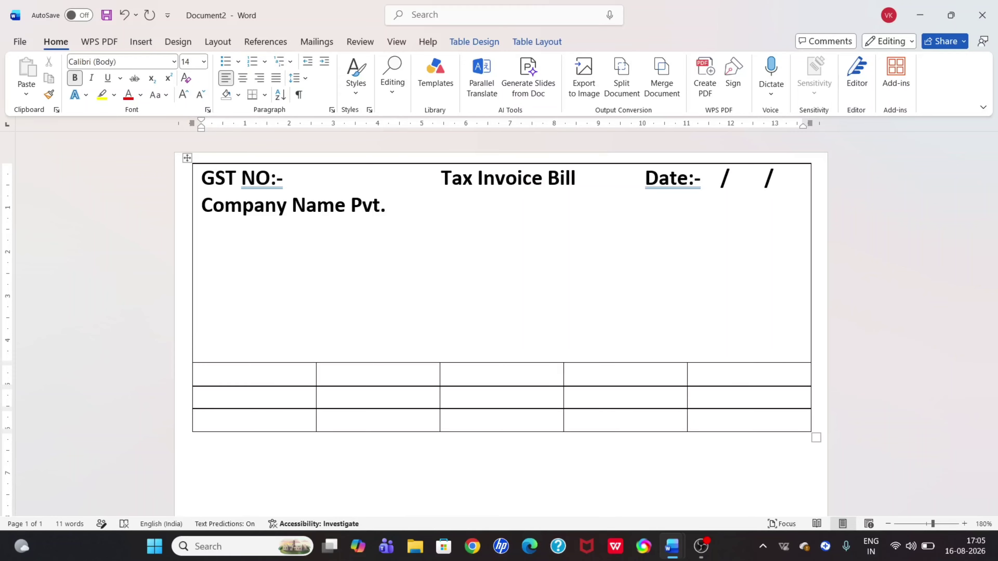
{"action": "type", "text": "Ltd"}
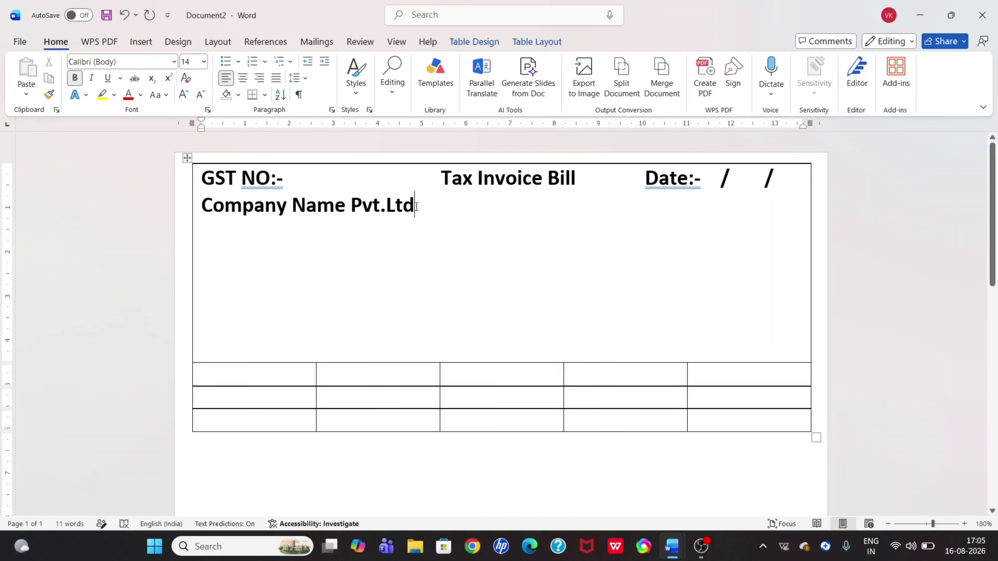
{"action": "left_click", "coordinate": [145, 203]}
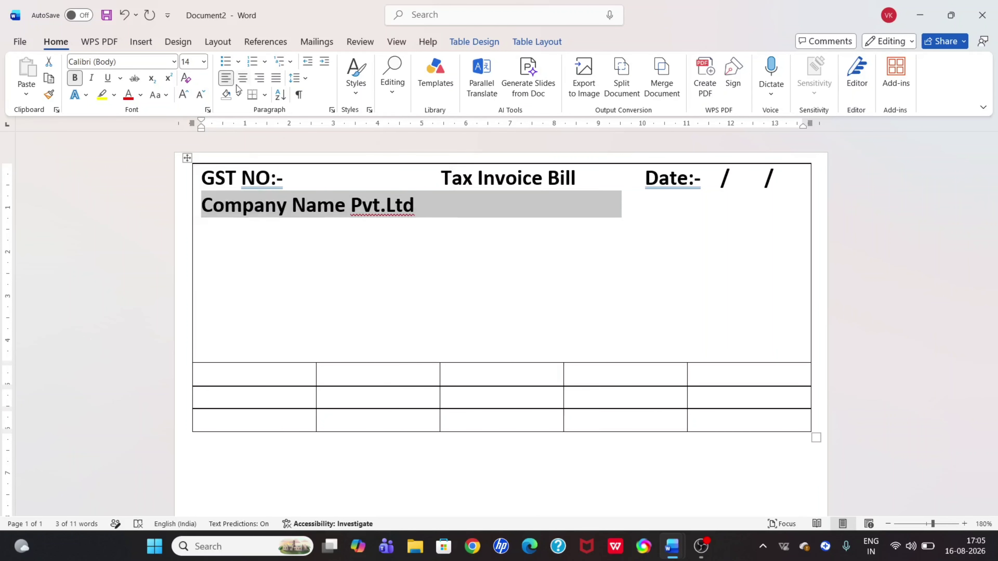
{"action": "left_click", "coordinate": [242, 78]}
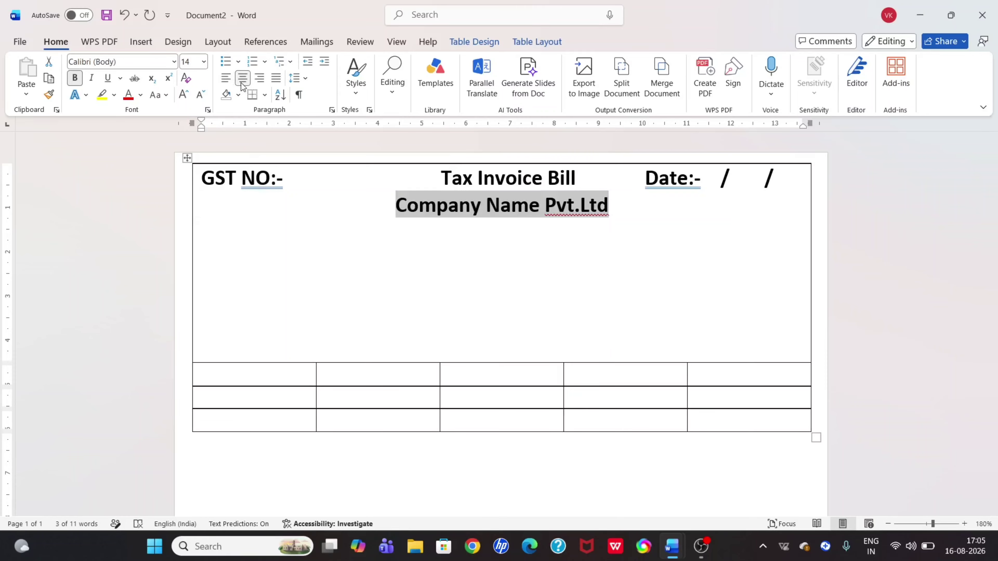
- Start a new left-aligned line below the company name with the font size reduced to 9 pt
{"action": "left_click", "coordinate": [612, 208]}
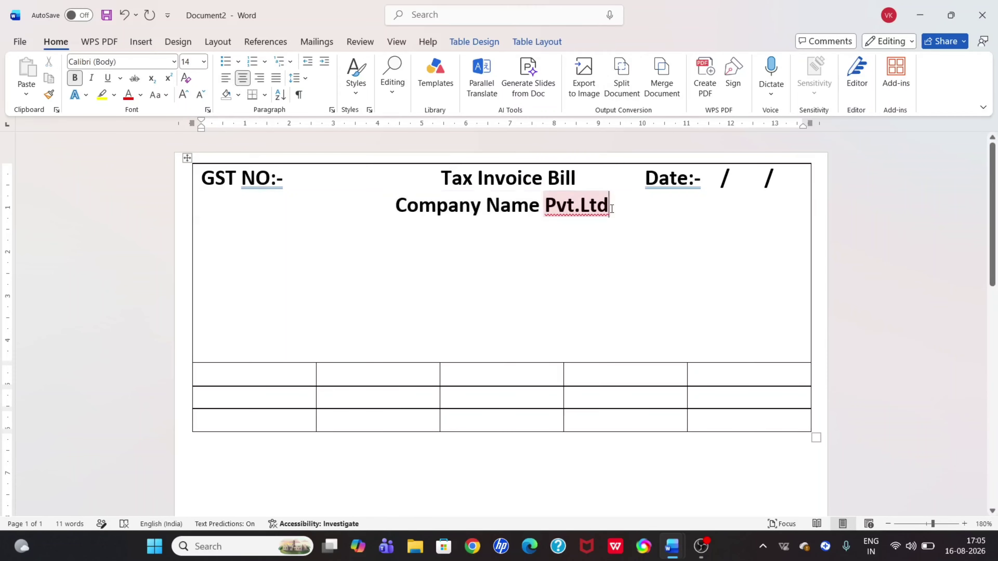
{"action": "key", "text": "Return"}
{"action": "key", "text": "ctrl+l"}
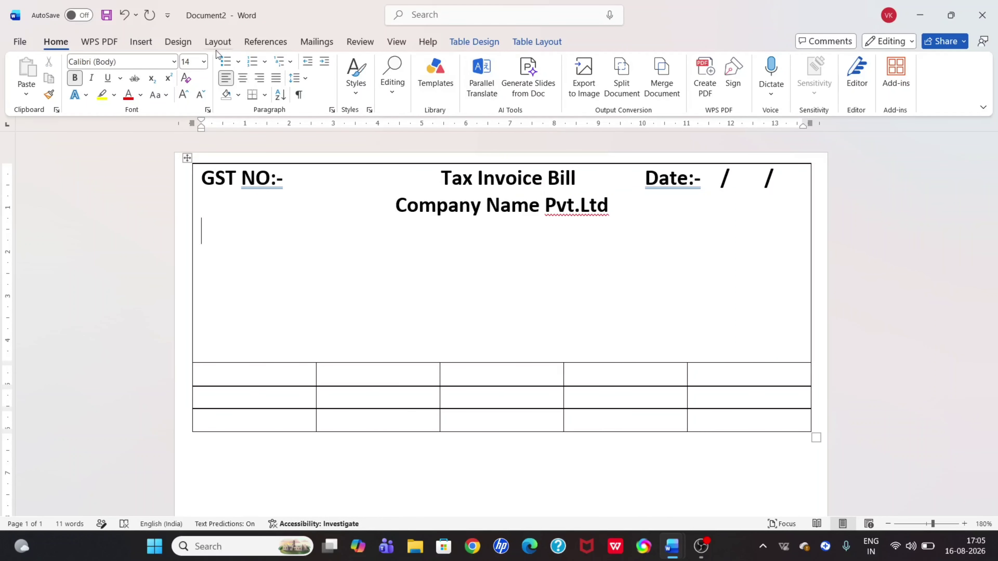
{"action": "left_click", "coordinate": [201, 96]}
{"action": "left_click", "coordinate": [201, 95]}
{"action": "left_click", "coordinate": [204, 98]}
{"action": "left_click", "coordinate": [204, 97]}
- Enter "Address:- Street Name, City Name" on the line below the company name
{"action": "type", "text": "A"}
{"action": "type", "text": "dre"}
{"action": "key", "text": "BackSpace"}
{"action": "key", "text": "BackSpace"}
{"action": "type", "text": "dress"}
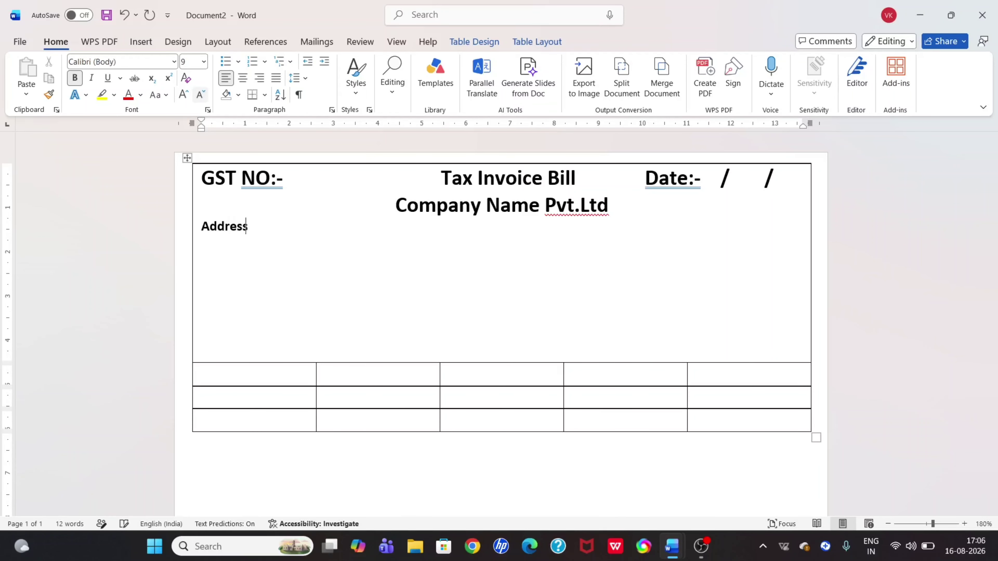
{"action": "type", "text": ":- Street N"}
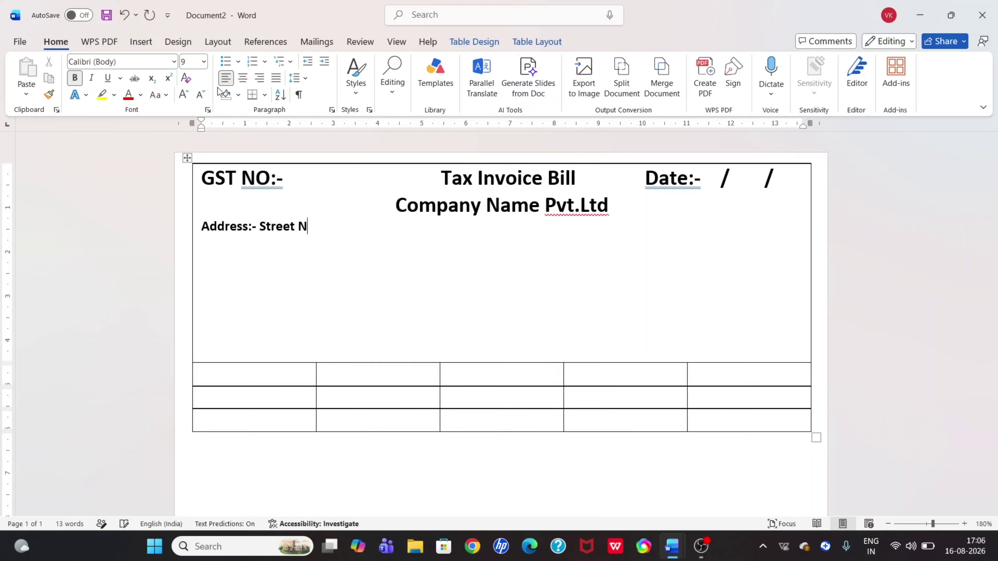
{"action": "type", "text": "ame, City name"}
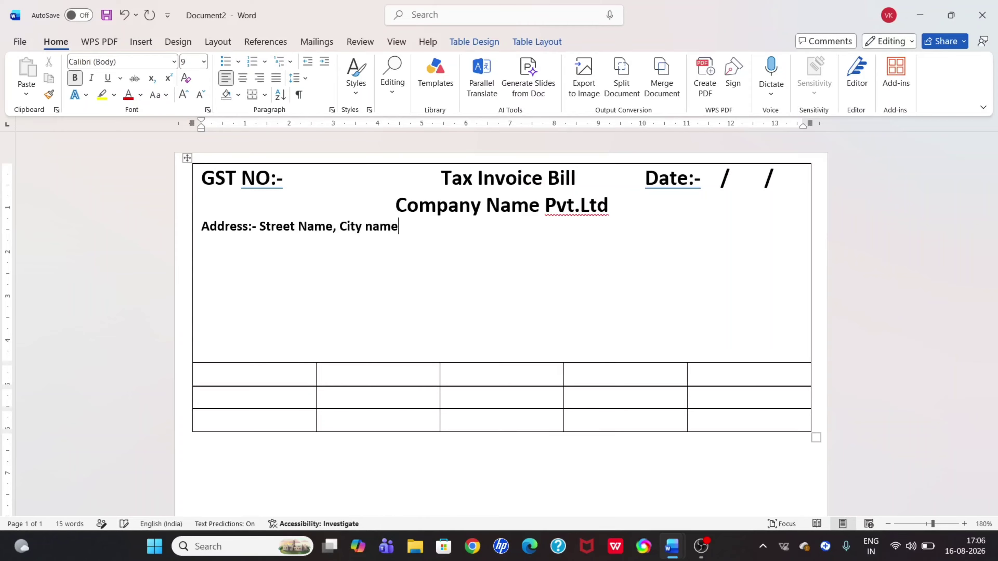
{"action": "key", "text": "BackSpace"}
{"action": "key", "text": "BackSpace"}
{"action": "key", "text": "BackSpace"}
{"action": "key", "text": "BackSpace"}
{"action": "type", "text": "Nmae"}
{"action": "key", "text": "BackSpace"}
{"action": "key", "text": "BackSpace"}
{"action": "key", "text": "BackSpace"}
{"action": "type", "text": "ame"}
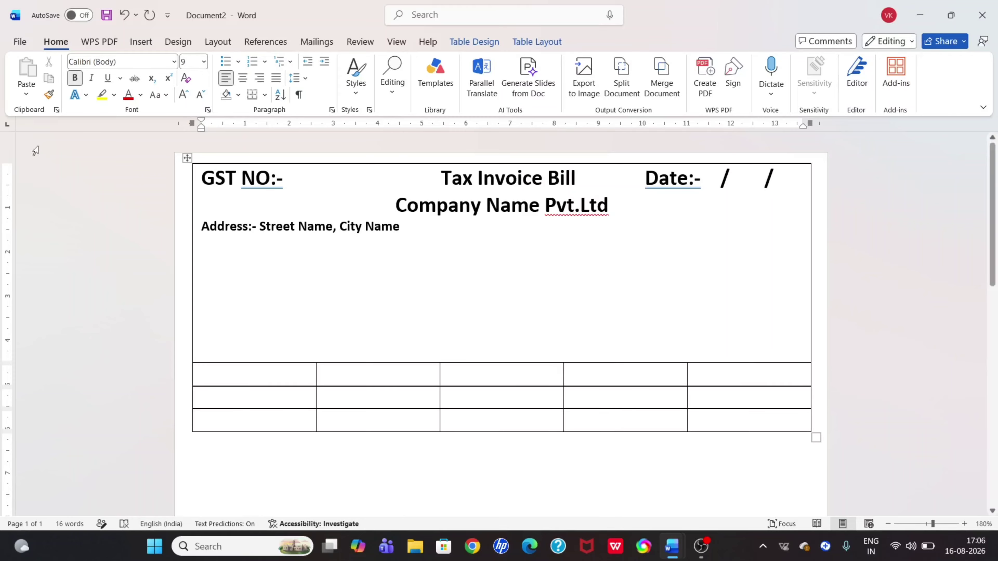
- Format the company address line as centered, non-bold 9 pt text
{"action": "left_click_drag", "start_coordinate": [409, 234], "coordinate": [204, 228]}
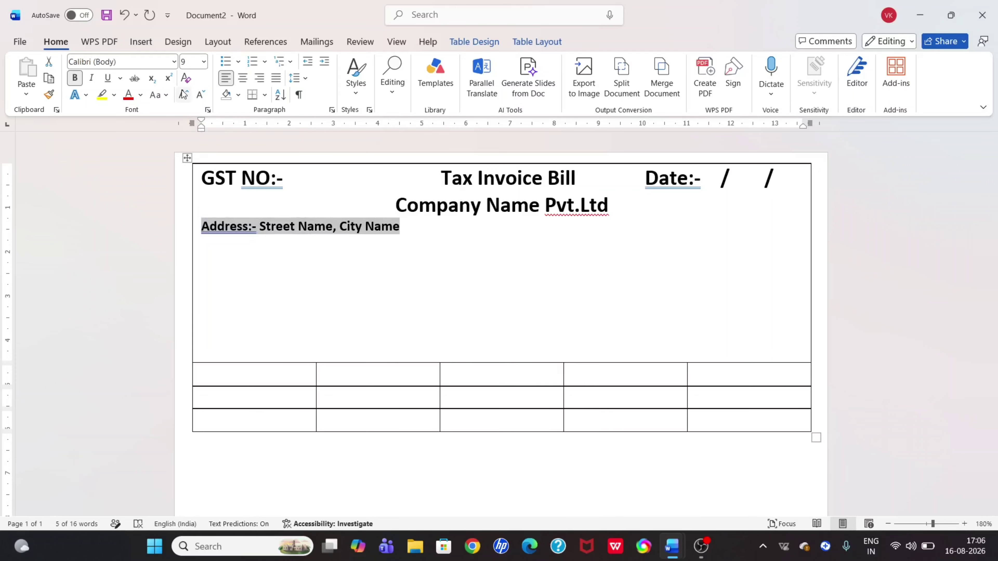
{"action": "left_click", "coordinate": [243, 79]}
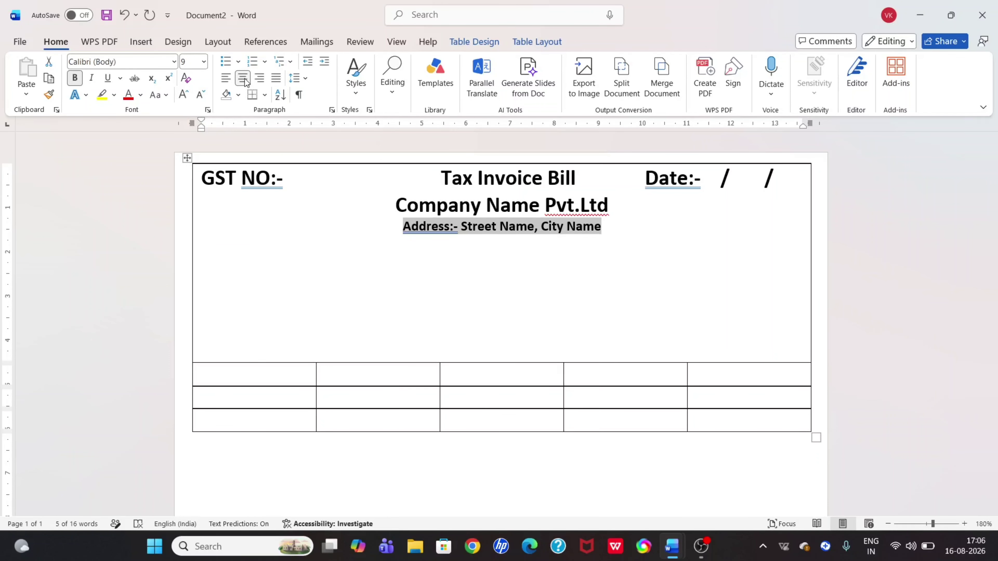
{"action": "left_click", "coordinate": [184, 95]}
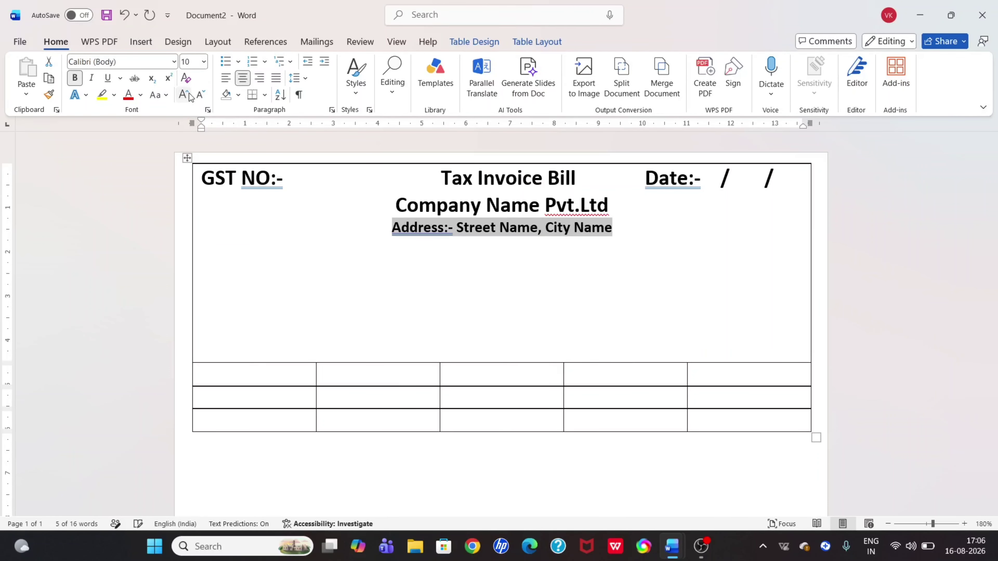
{"action": "left_click", "coordinate": [184, 95]}
{"action": "left_click", "coordinate": [183, 95]}
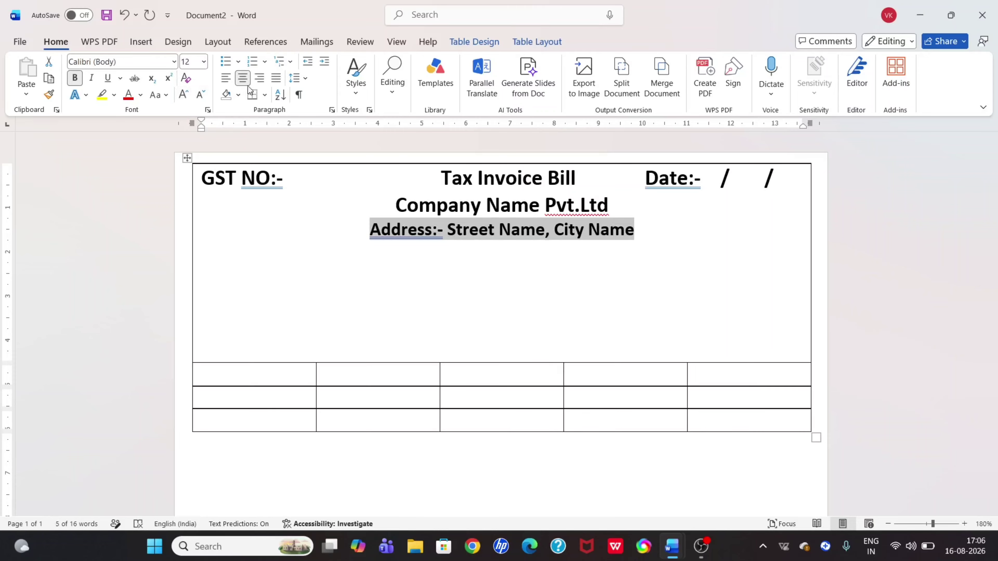
{"action": "left_click", "coordinate": [200, 95]}
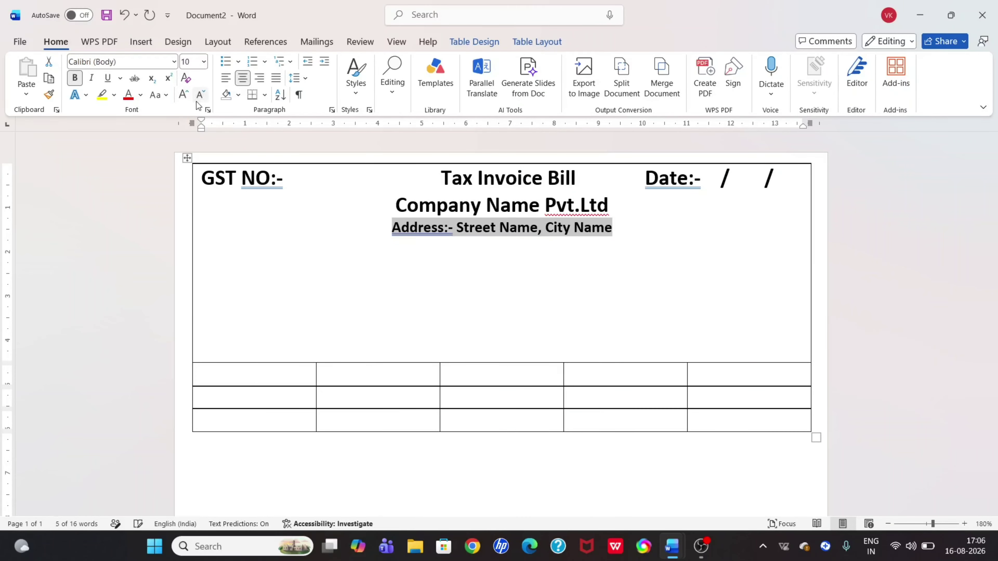
{"action": "left_click", "coordinate": [199, 105]}
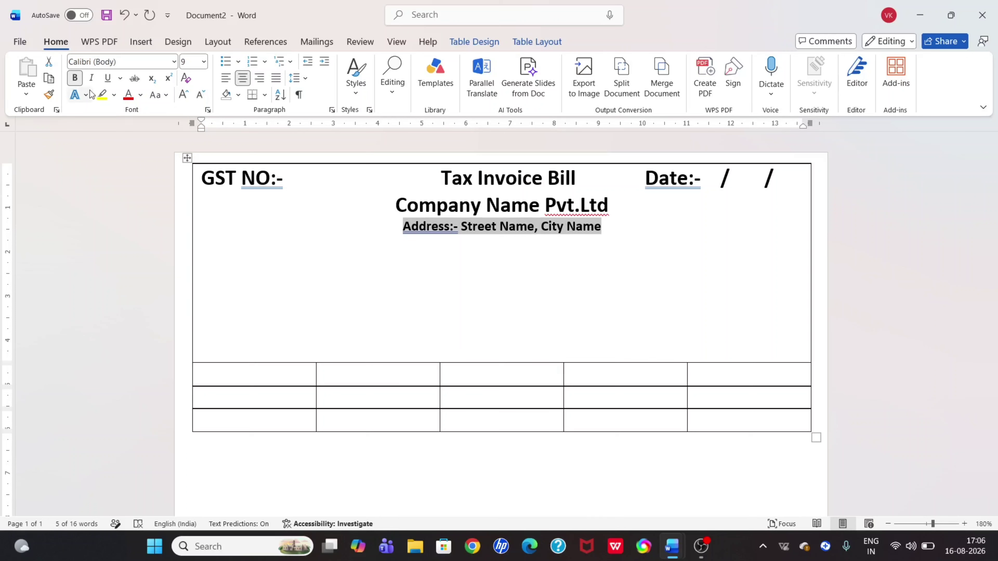
{"action": "left_click", "coordinate": [75, 80]}
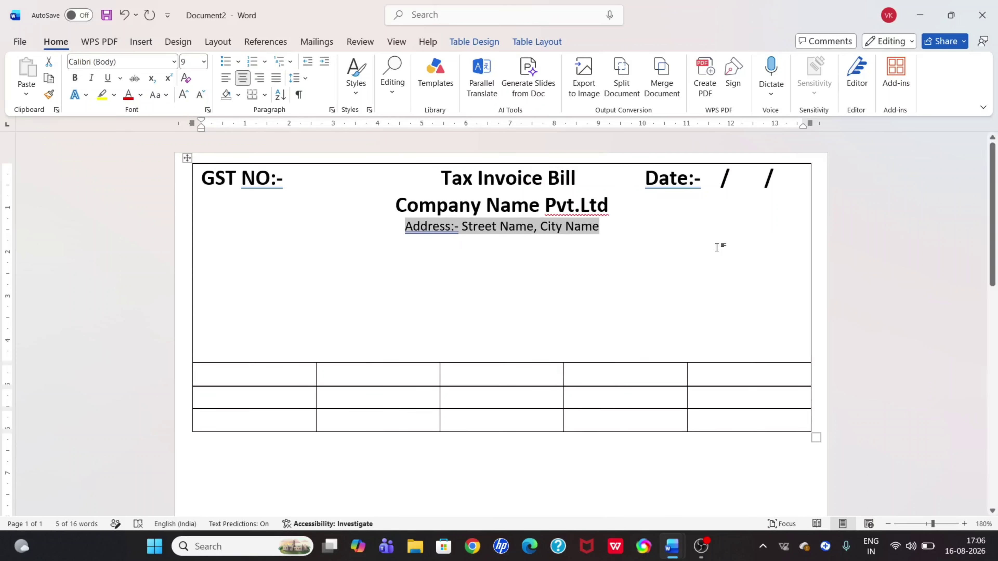
- Add a left-aligned "Name:-" line below the company address, followed by a dotted fill-in line across most of the cell
{"action": "left_click", "coordinate": [624, 234]}
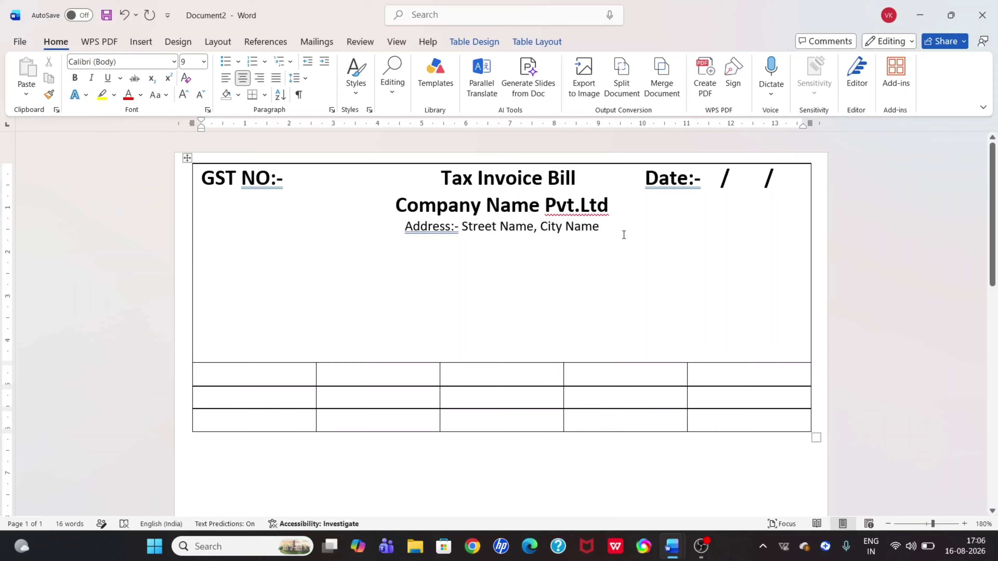
{"action": "key", "text": "Return"}
{"action": "key", "text": "ctrl+l"}
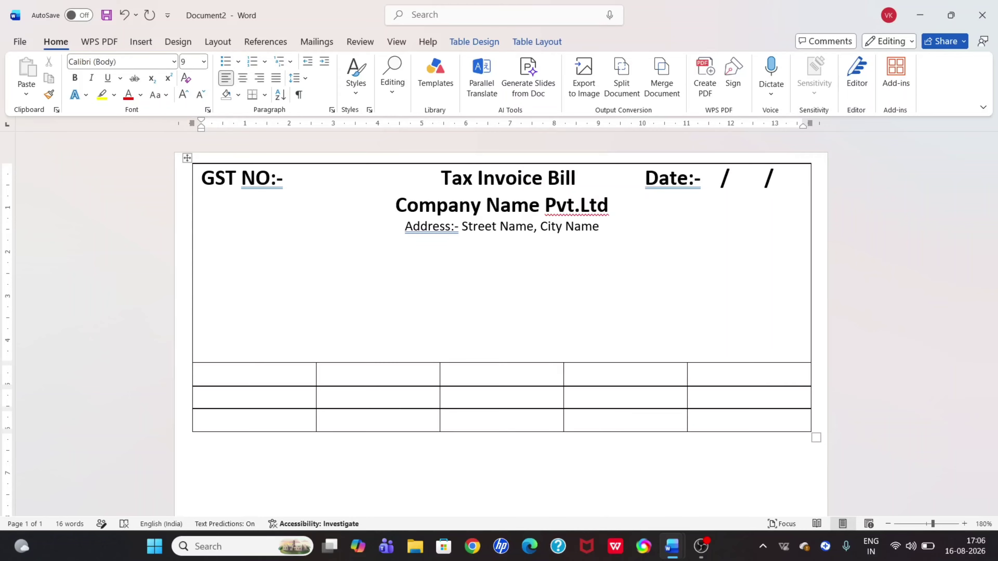
{"action": "type", "text": "Name"}
{"action": "type", "text": "."}
{"action": "type", "text": "- ......."}
{"action": "type", "text": "....................................."}
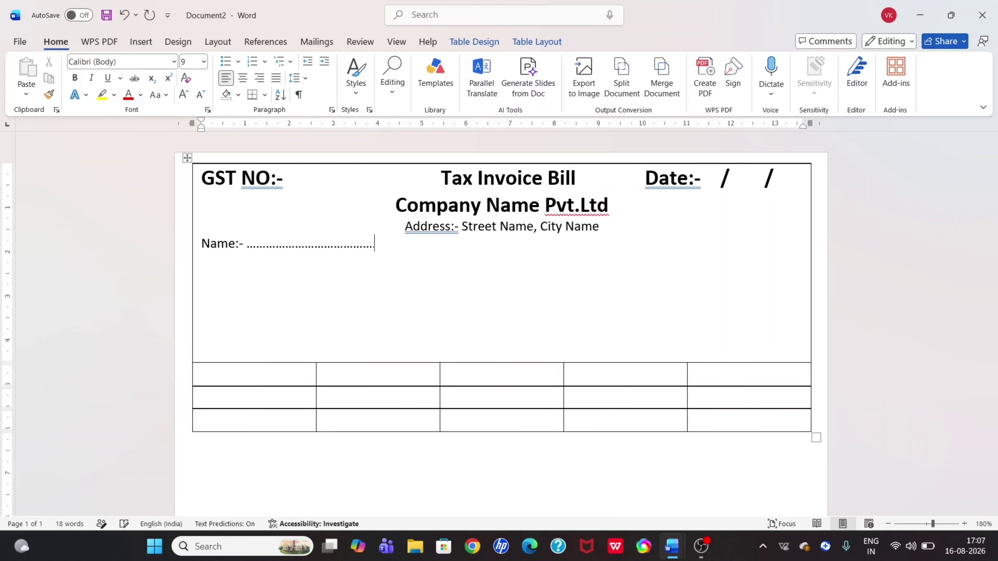
{"action": "type", "text": "........................................................................................"}
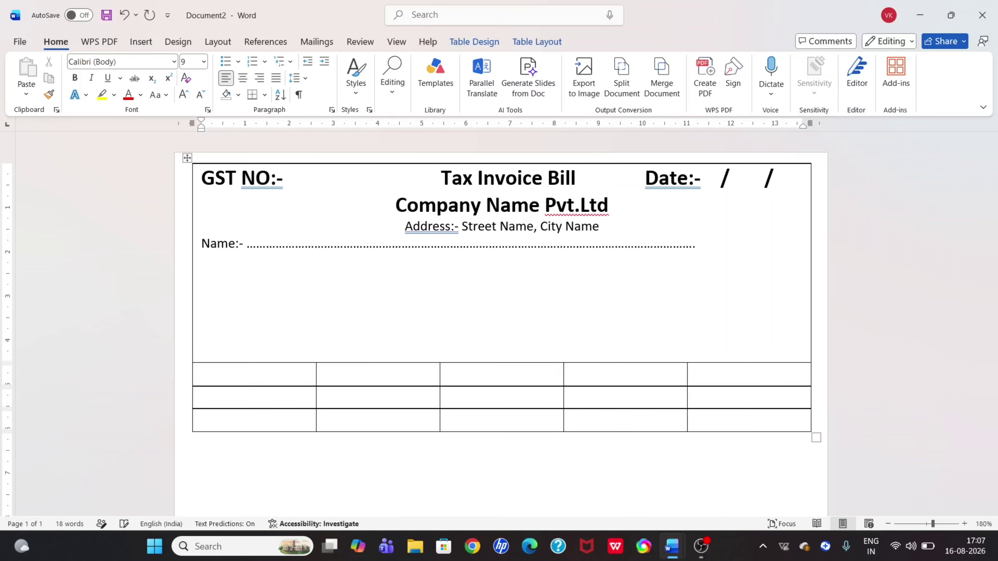
- Add an "Address:-" line below the name line with a dotted fill-in line of about the same extent
{"action": "key", "text": "Return"}
{"action": "type", "text": "Address"}
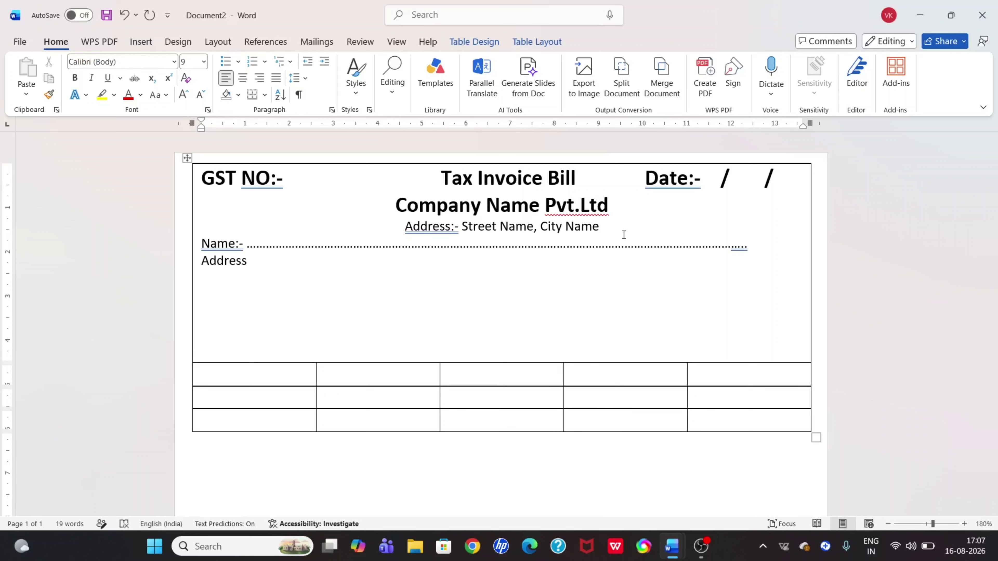
{"action": "type", "text": ":-......................................................................................................................."}
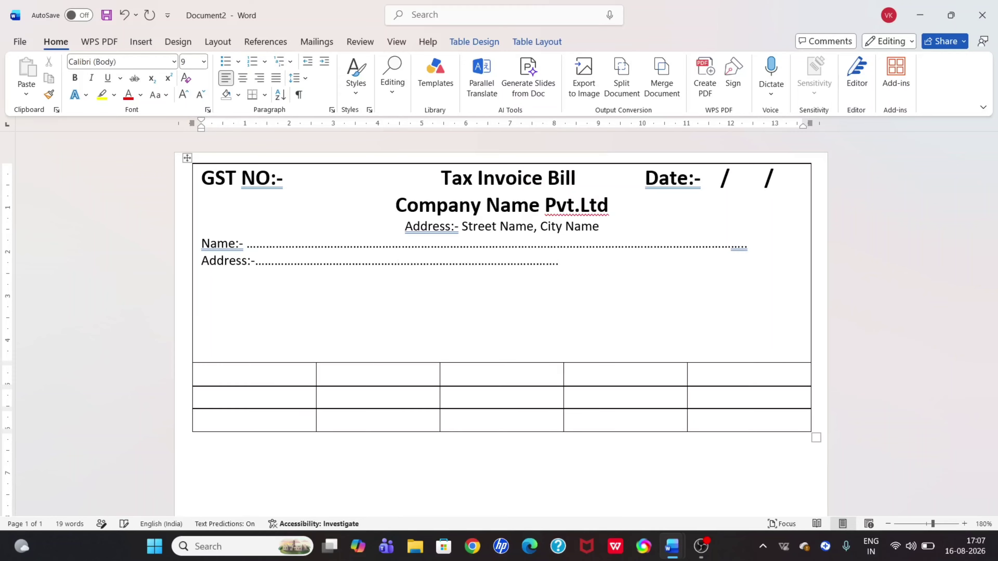
{"action": "type", "text": "..........................................................................."}
- Add a line with "Invoice No:-" and "Date:-" below the customer address, each followed by a dotted fill-in line
{"action": "key", "text": "Return"}
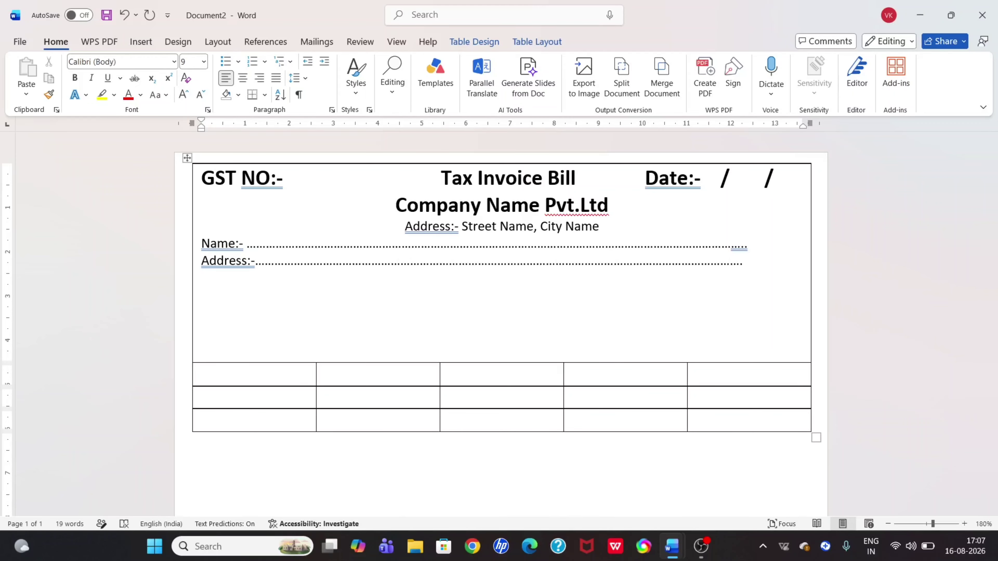
{"action": "type", "text": "i"}
{"action": "left_click", "coordinate": [216, 281]}
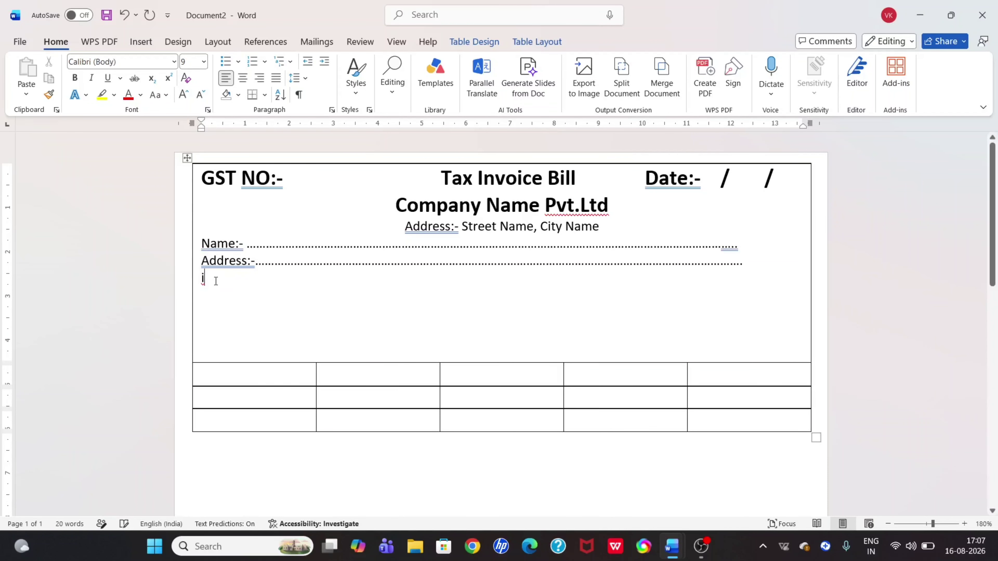
{"action": "key", "text": "BackSpace"}
{"action": "type", "text": "i"}
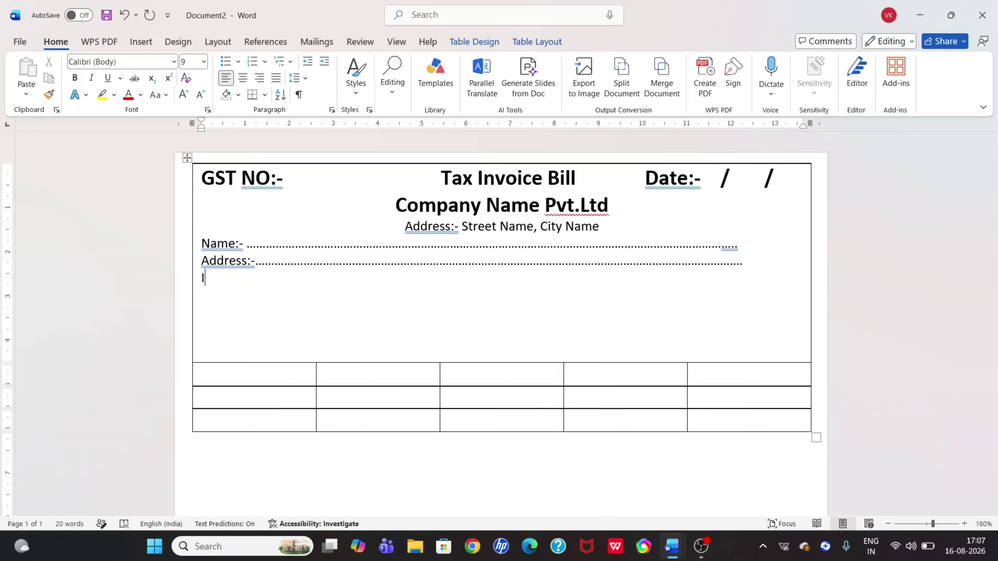
{"action": "type", "text": "voc"}
{"action": "key", "text": "BackSpace"}
{"action": "type", "text": "iceN"}
{"action": "key", "text": "BackSpace"}
{"action": "type", "text": "n"}
{"action": "key", "text": "BackSpace"}
{"action": "type", "text": "No:- ........................................"}
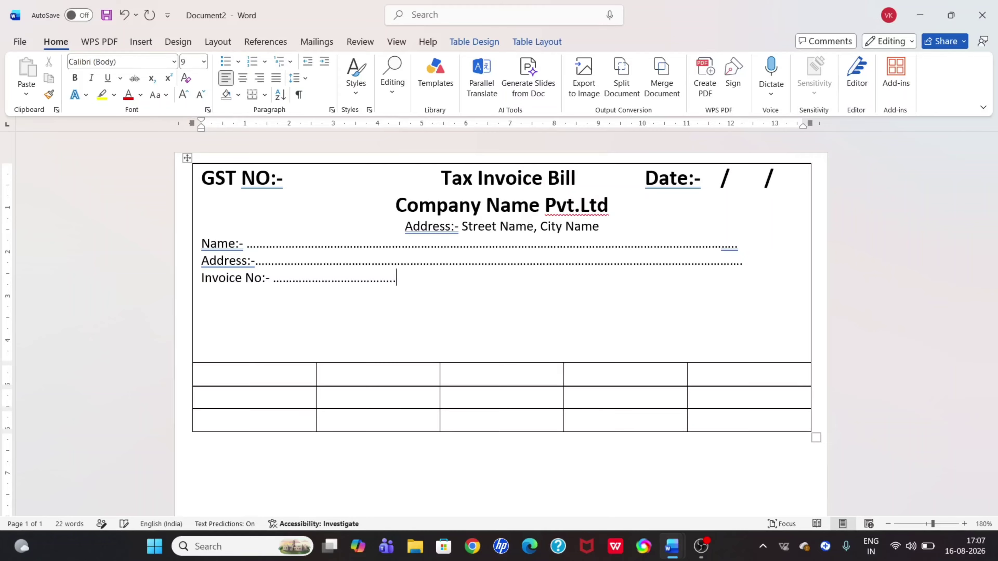
{"action": "type", "text": "............................Date:- ................................."}
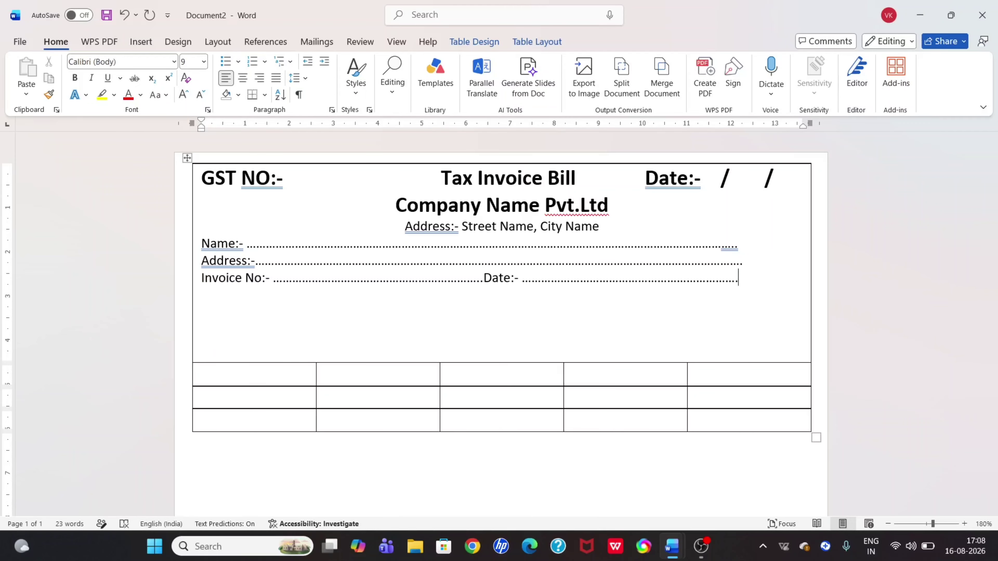
- Add a "Mo no:-" label on a new line below the invoice number, followed by a dotted fill-in line to about mid-cell
{"action": "key", "text": "Return"}
{"action": "type", "text": "M"}
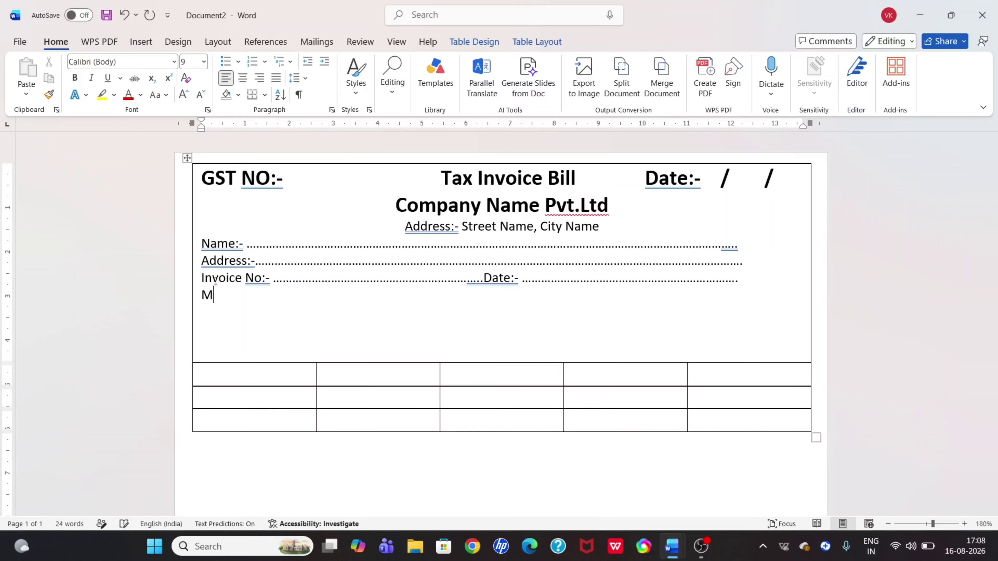
{"action": "type", "text": "o no:-........................................................"}
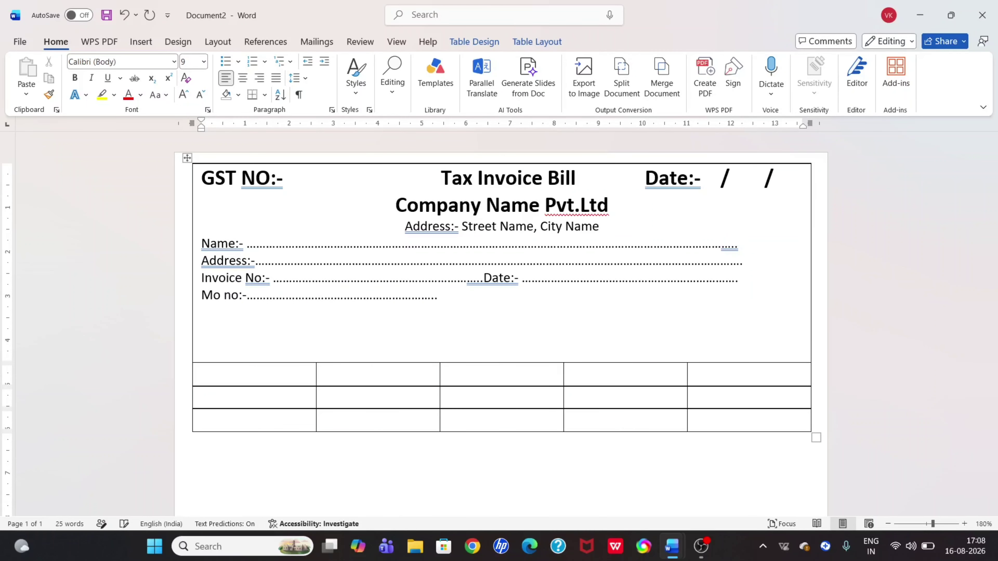
{"action": "type", "text": ".........."}
- Add "Email Id:-" after the mobile number field with a dotted fill-in line ending level with the date line above
{"action": "type", "text": " Email Id"}
{"action": "type", "text": "."}
{"action": "key", "text": "BackSpace"}
{"action": "type", "text": ":-"}
{"action": "key", "text": "BackSpace"}
{"action": "key", "text": "BackSpace"}
{"action": "type", "text": "..................................................."}
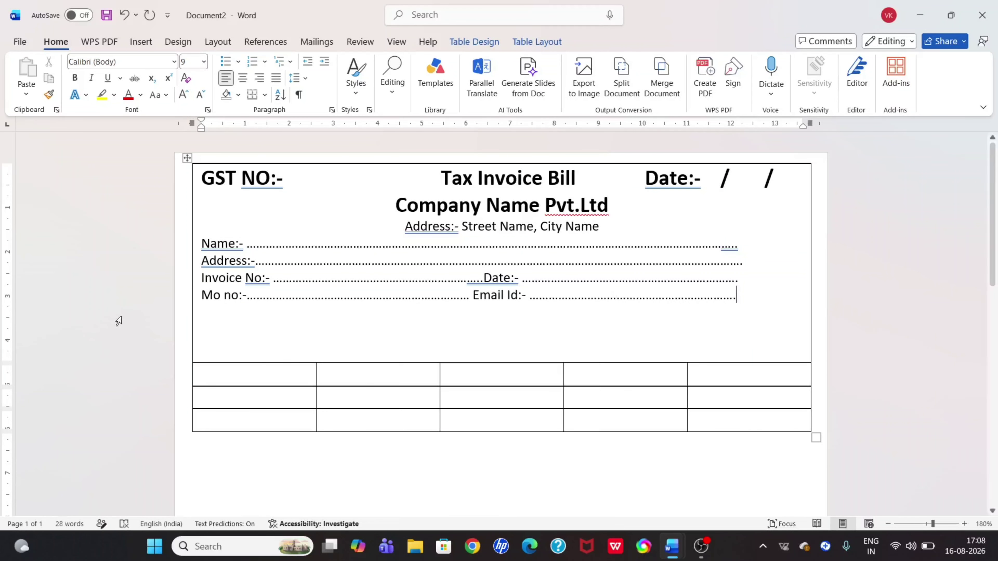
{"action": "left_click", "coordinate": [353, 391]}
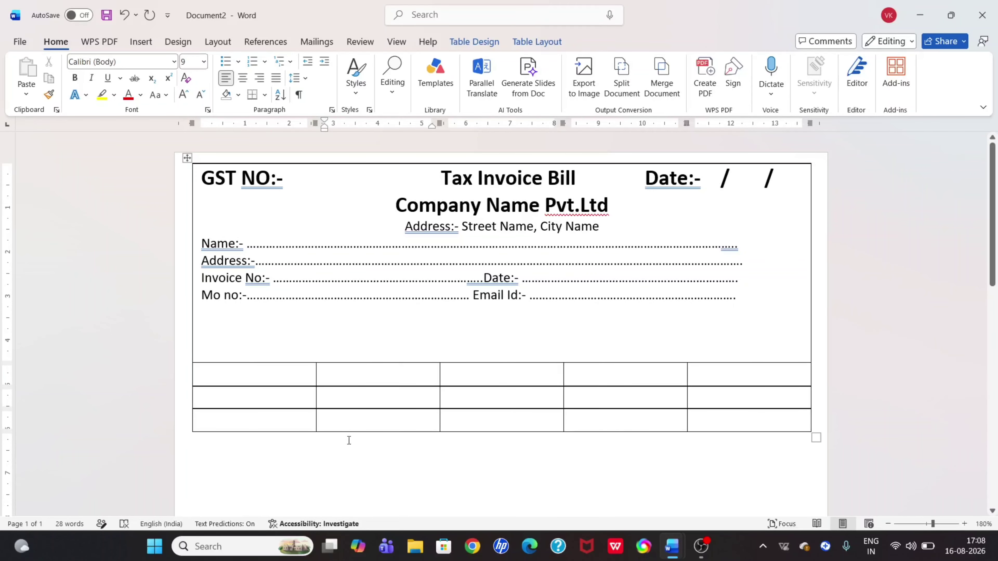
{"action": "left_click_drag", "start_coordinate": [362, 384], "coordinate": [378, 511]}
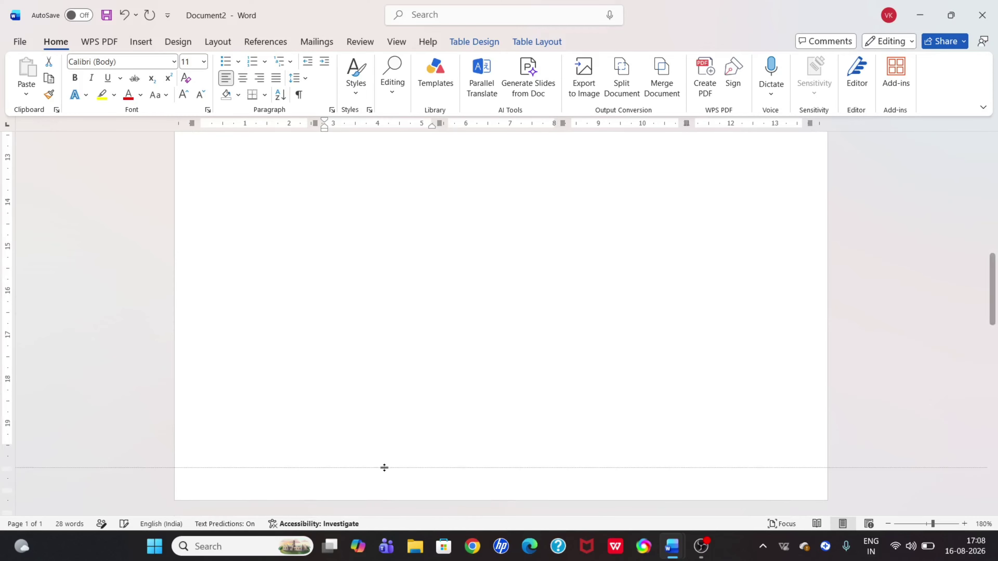
{"action": "scroll", "coordinate": [383, 468], "scroll_direction": "up", "scroll_amount": 5}
{"action": "left_click_drag", "start_coordinate": [393, 416], "coordinate": [403, 233]}
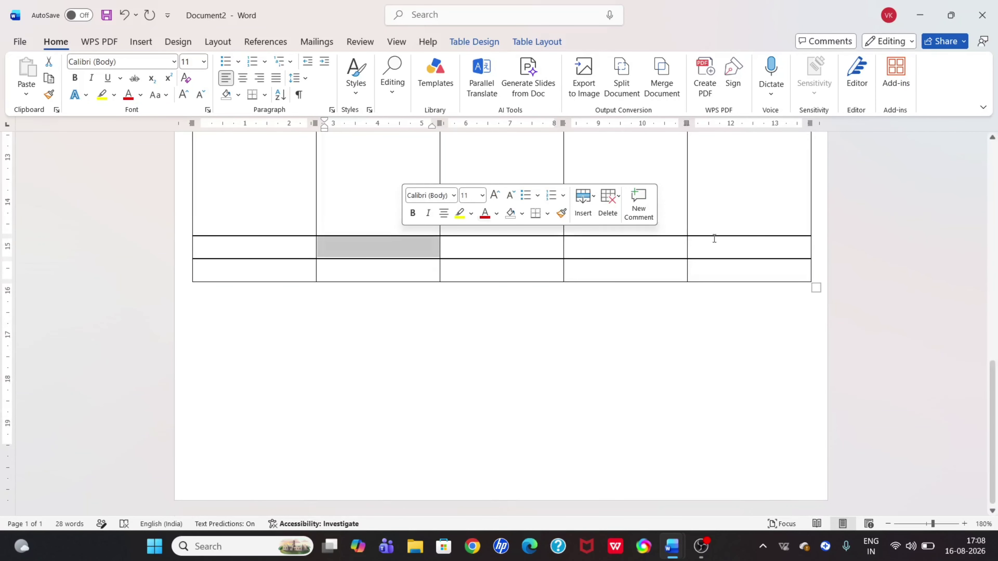
{"action": "left_click_drag", "start_coordinate": [994, 428], "coordinate": [996, 254]}
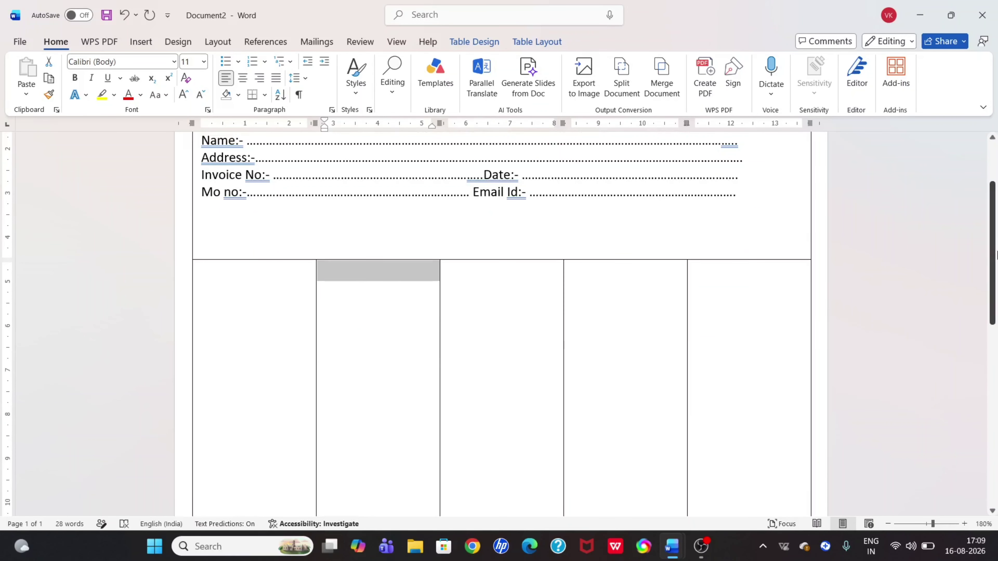
{"action": "left_click", "coordinate": [528, 367]}
{"action": "key", "text": "ctrl+z"}
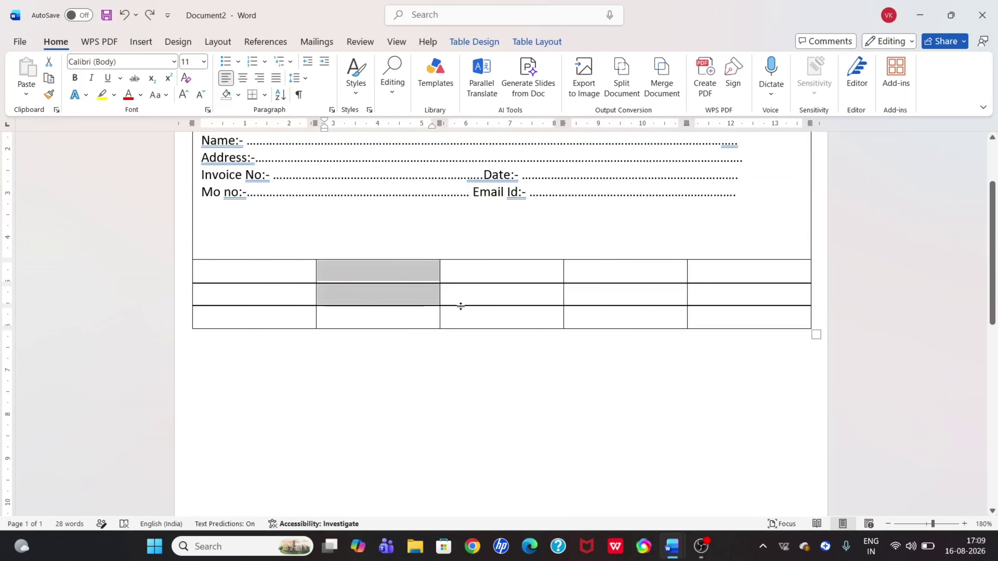
- Stretch the second row of the five-column item table down the page to a height of about 13.5 cm
{"action": "left_click_drag", "start_coordinate": [459, 305], "coordinate": [457, 324]}
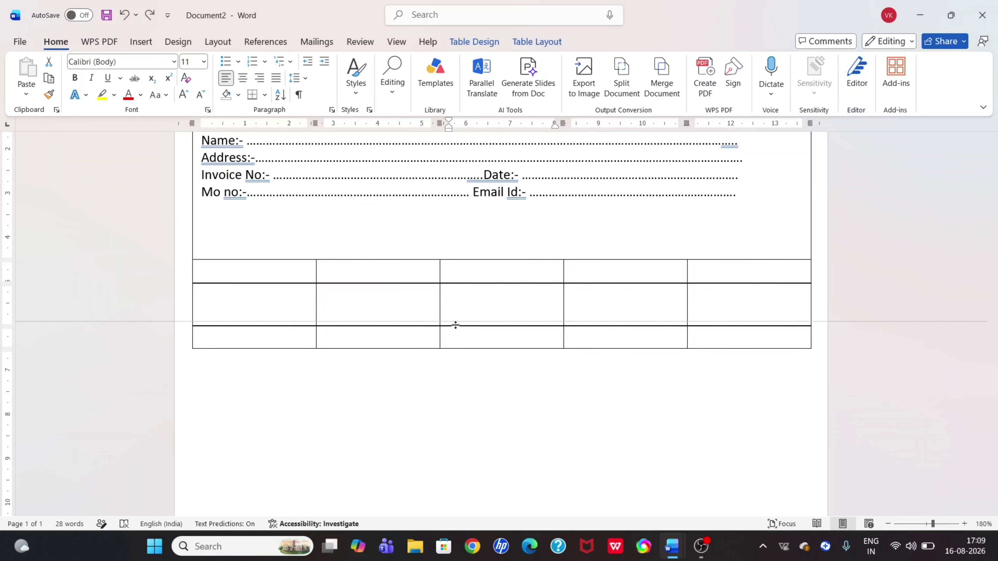
{"action": "left_click_drag", "start_coordinate": [455, 325], "coordinate": [429, 514]}
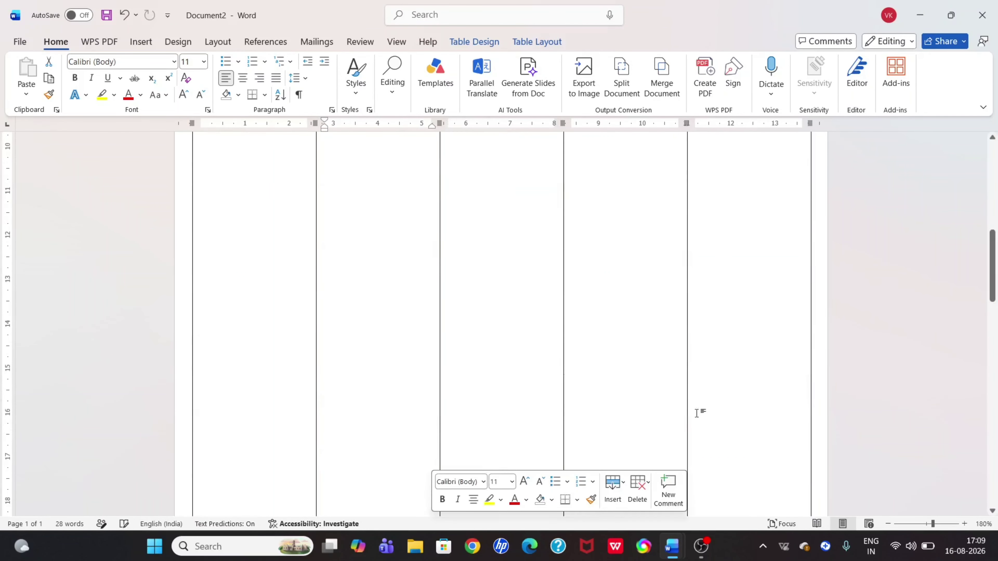
{"action": "left_click_drag", "start_coordinate": [992, 275], "coordinate": [991, 210]}
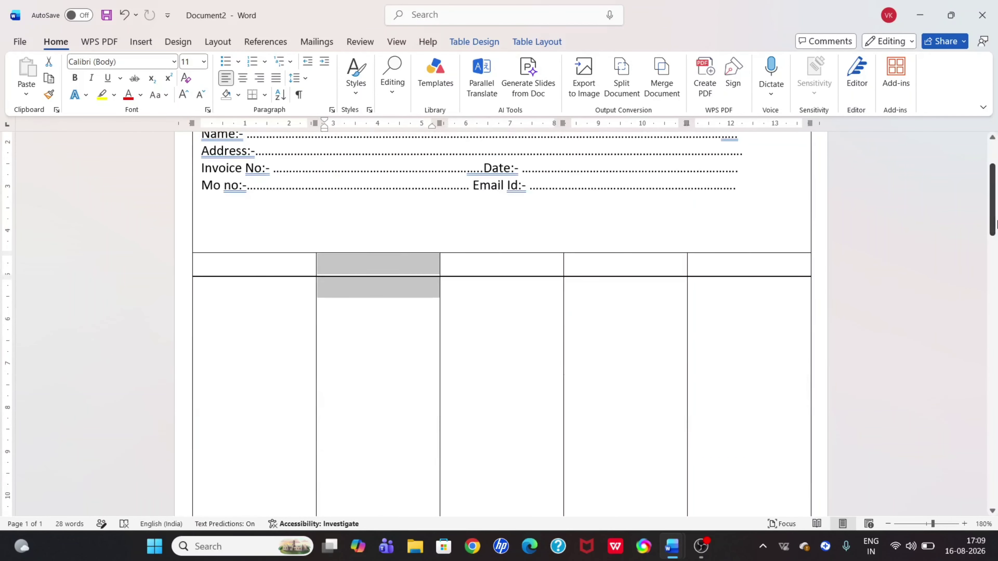
- Enter the headings "SL No." and "Particulars" in the first two cells of the item table's top row
{"action": "left_click", "coordinate": [290, 262]}
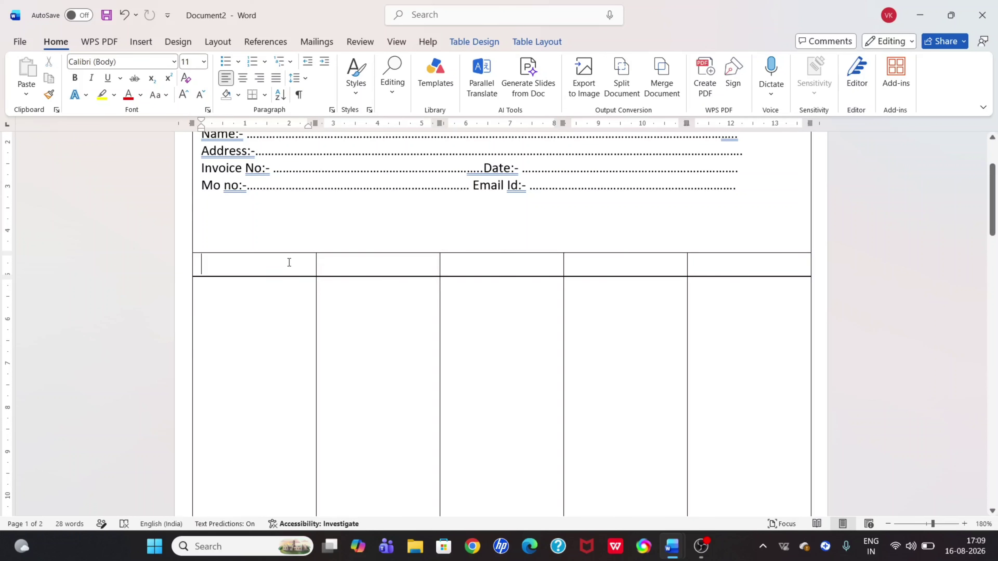
{"action": "type", "text": "S"}
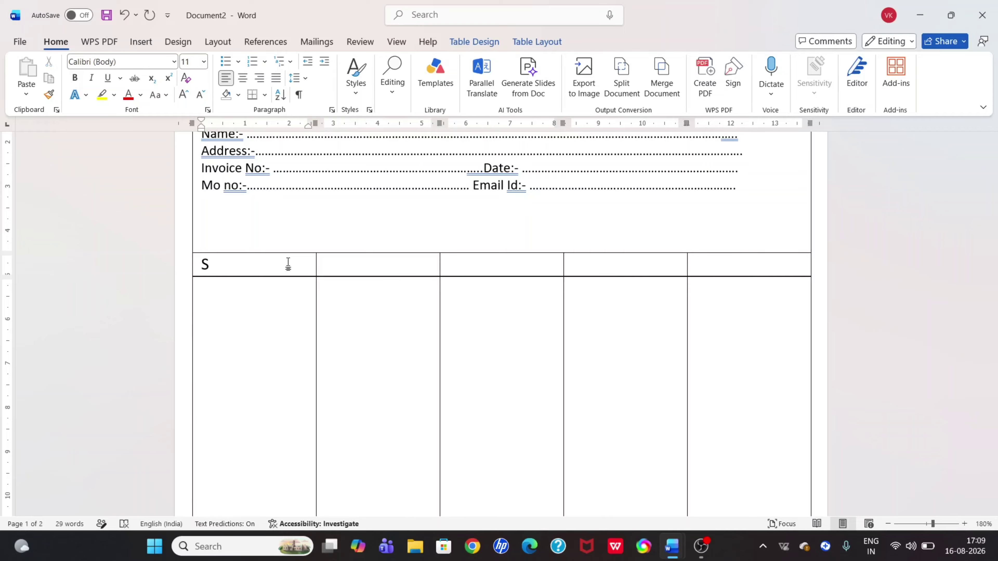
{"action": "type", "text": "L n"}
{"action": "key", "text": "BackSpace"}
{"action": "type", "text": "No."}
{"action": "left_click", "coordinate": [325, 264]}
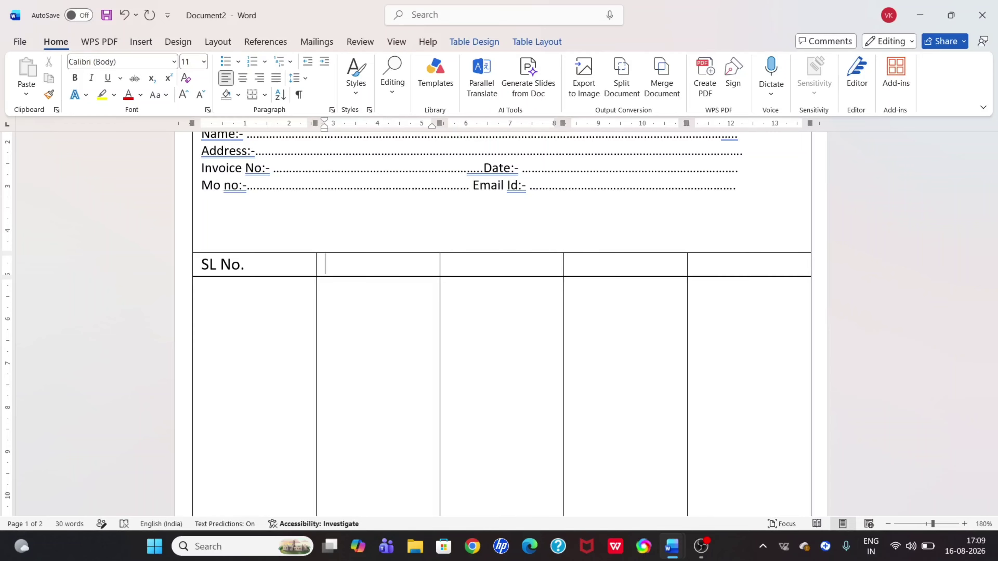
{"action": "type", "text": "p"}
{"action": "key", "text": "BackSpace"}
{"action": "type", "text": "Particulars"}
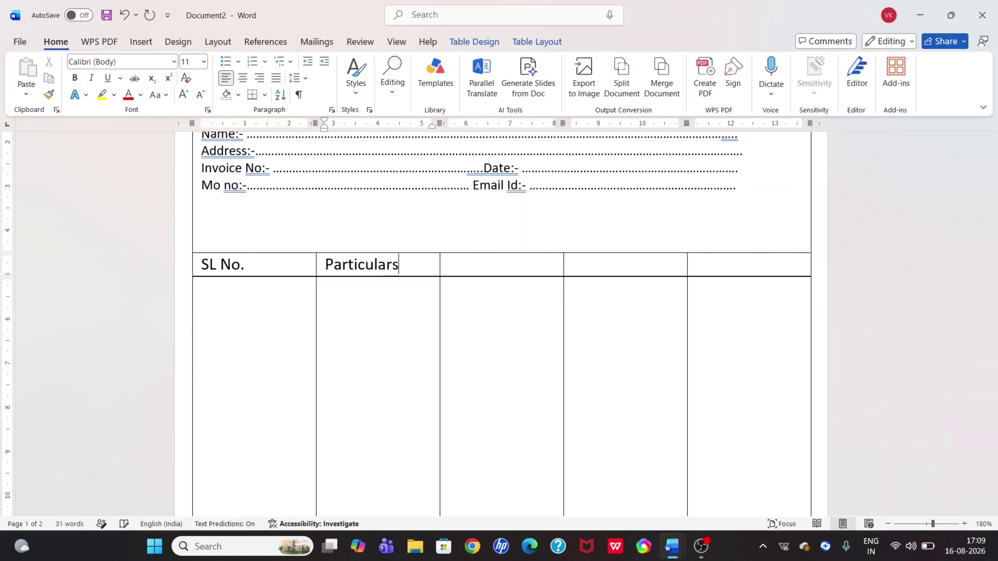
- Enter the headings "Qty", "Rate" and "Amount" in the remaining three cells of the item table's heading row
{"action": "left_click", "coordinate": [449, 264]}
{"action": "type", "text": "QTY"}
{"action": "key", "text": "BackSpace"}
{"action": "key", "text": "BackSpace"}
{"action": "type", "text": "ty"}
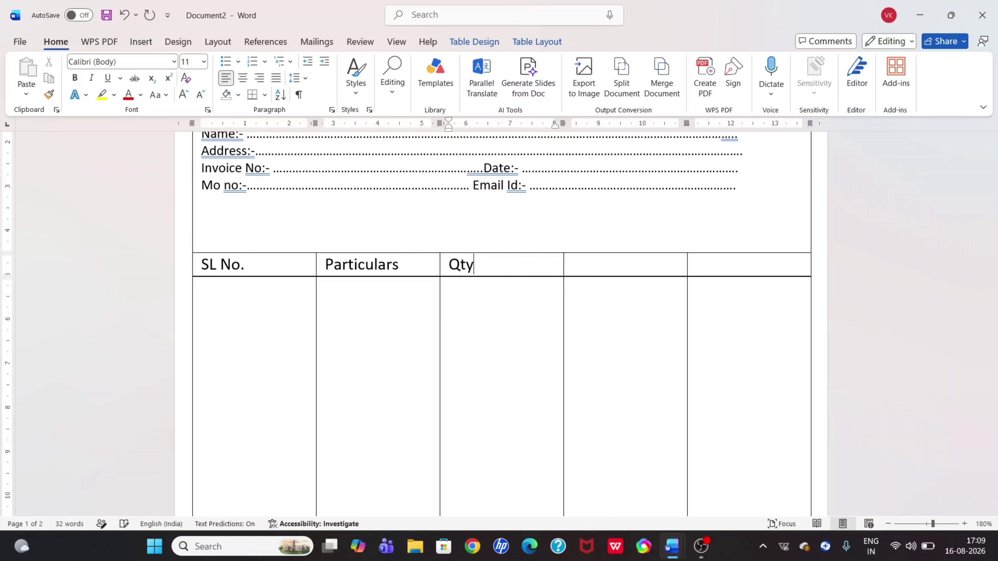
{"action": "key", "text": "Tab"}
{"action": "type", "text": "Rate"}
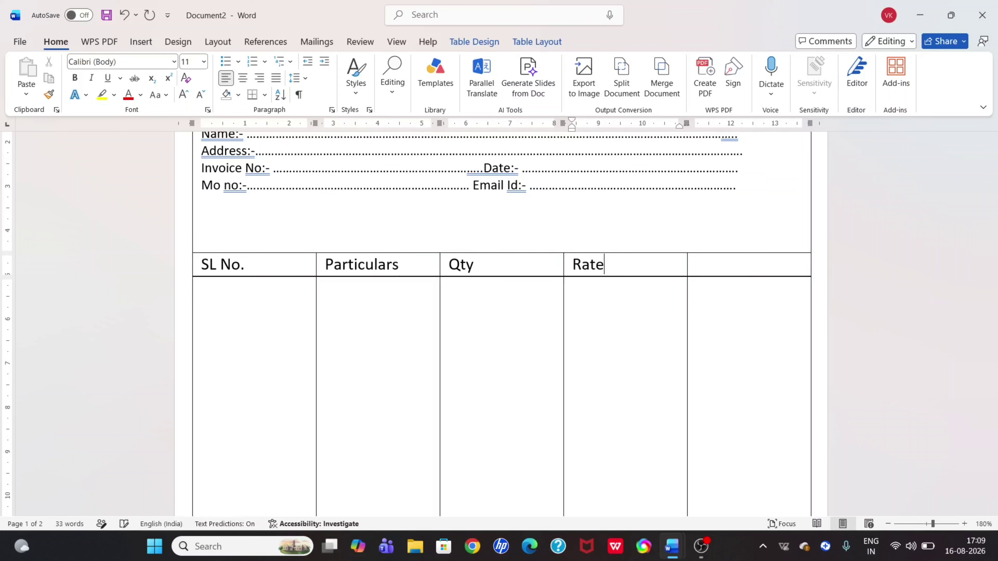
{"action": "key", "text": "Tab"}
{"action": "type", "text": "Amount"}
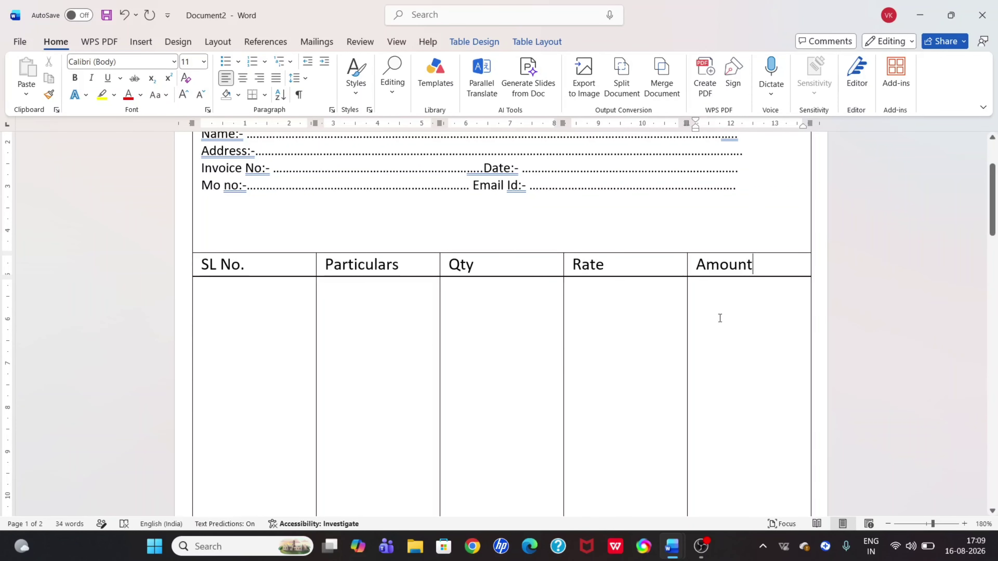
{"action": "type", "text": ":"}
{"action": "key", "text": "BackSpace"}
- Format all five item table headings as centered, bold 12 pt text
{"action": "left_click_drag", "start_coordinate": [742, 263], "coordinate": [427, 283]}
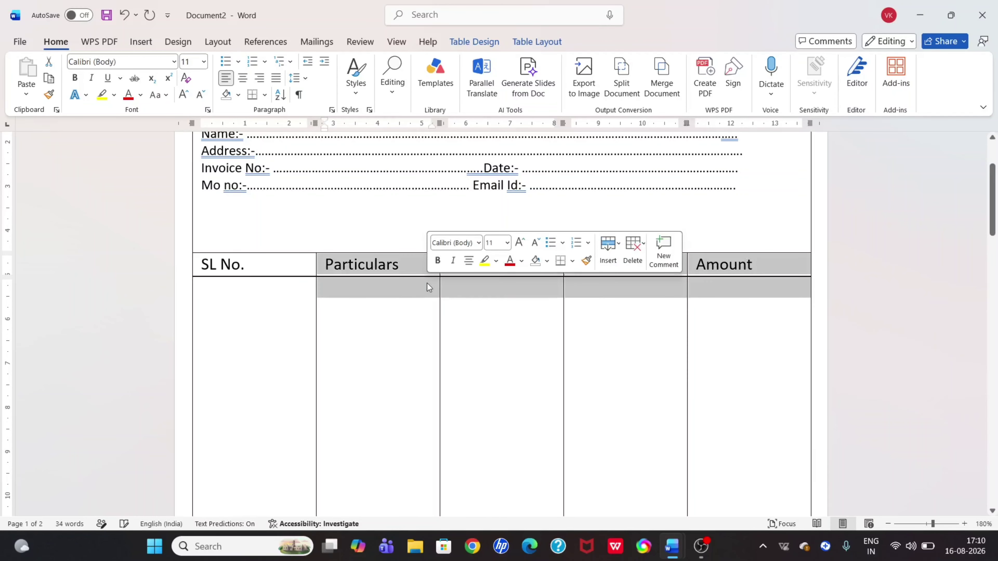
{"action": "left_click_drag", "start_coordinate": [766, 263], "coordinate": [303, 265]}
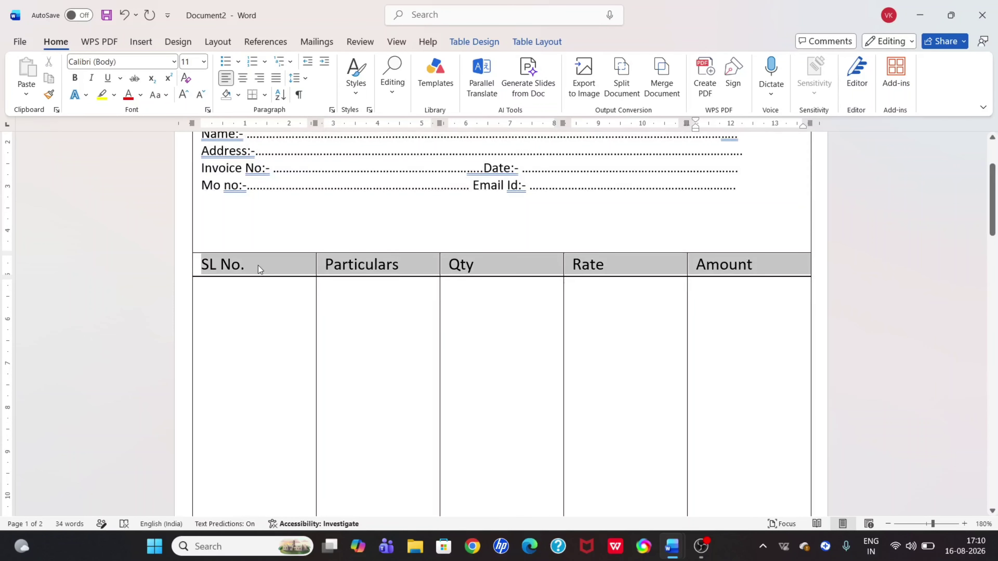
{"action": "left_click", "coordinate": [243, 78]}
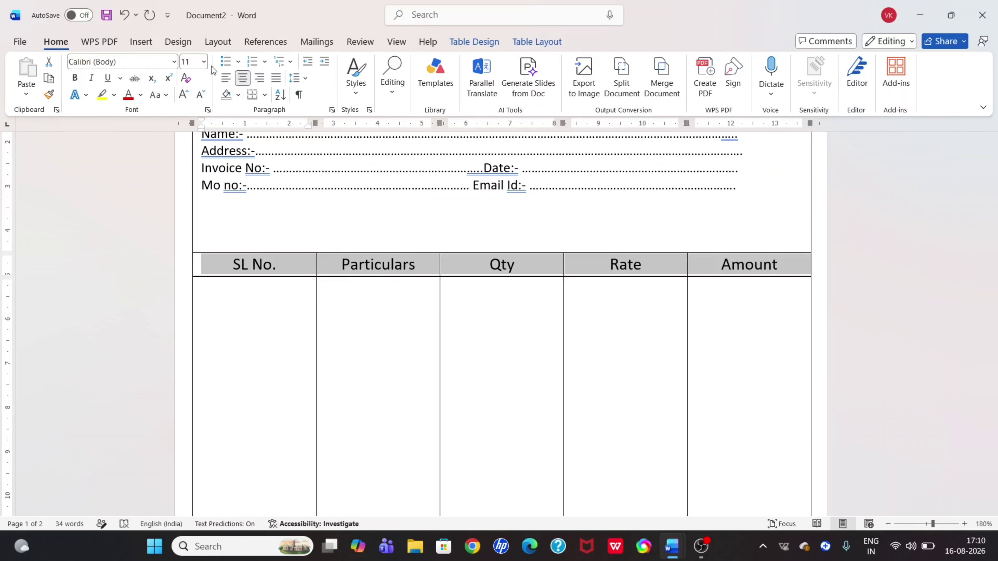
{"action": "left_click", "coordinate": [183, 94]}
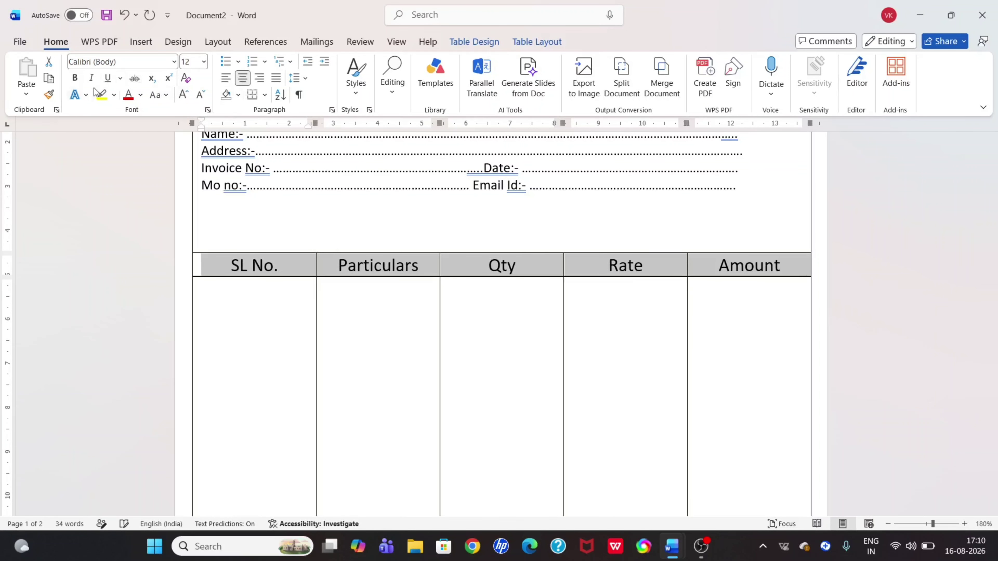
{"action": "left_click", "coordinate": [74, 79]}
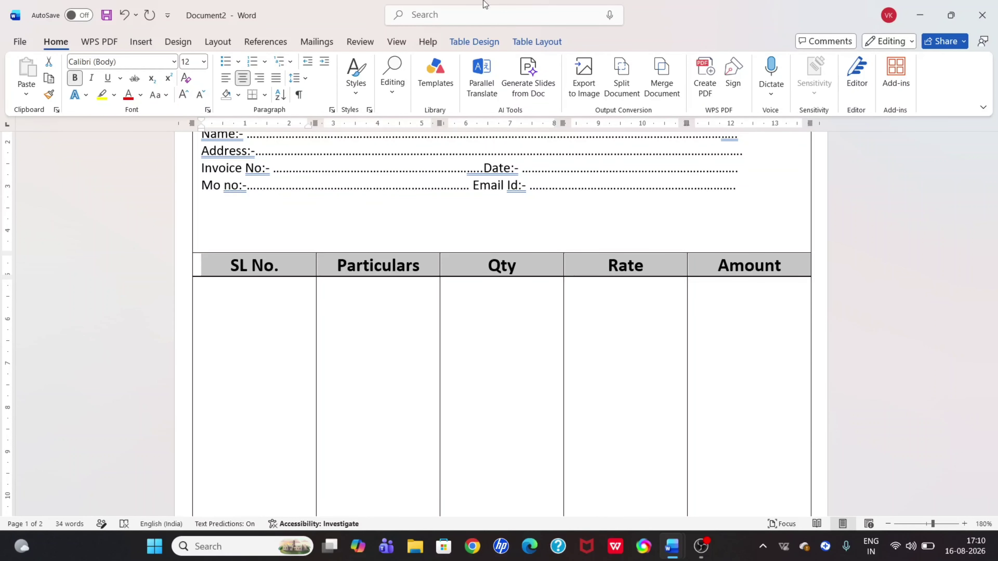
- Examine the tall item row and the short closing row near the bottom of the first page
{"action": "left_click_drag", "start_coordinate": [991, 198], "coordinate": [996, 304]}
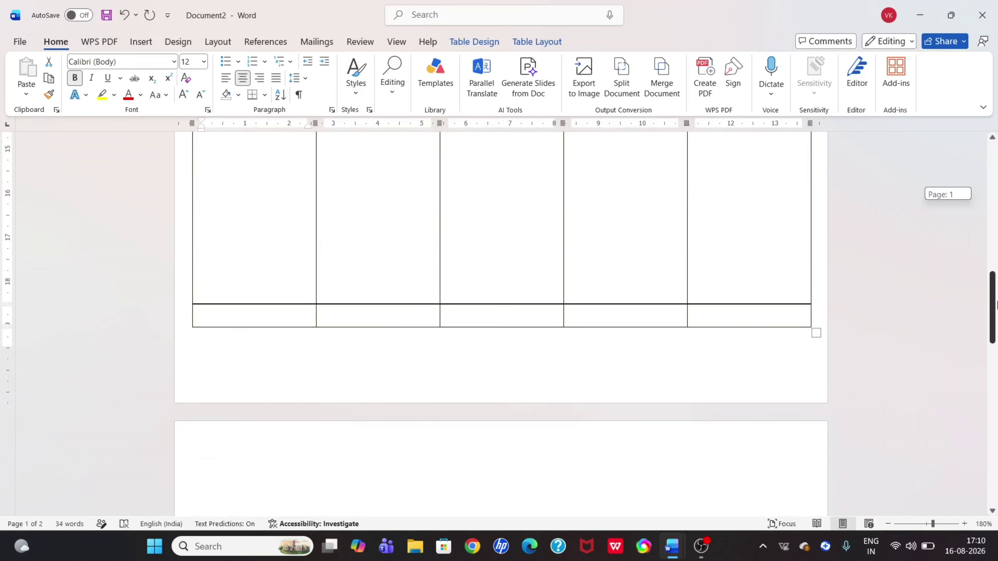
{"action": "left_click_drag", "start_coordinate": [996, 304], "coordinate": [996, 305]}
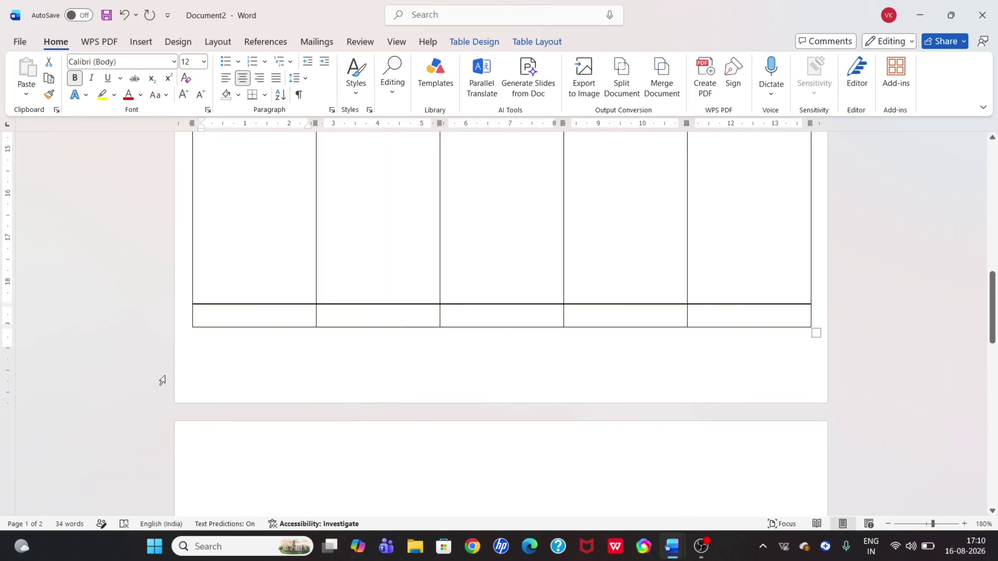
{"action": "left_click", "coordinate": [236, 319]}
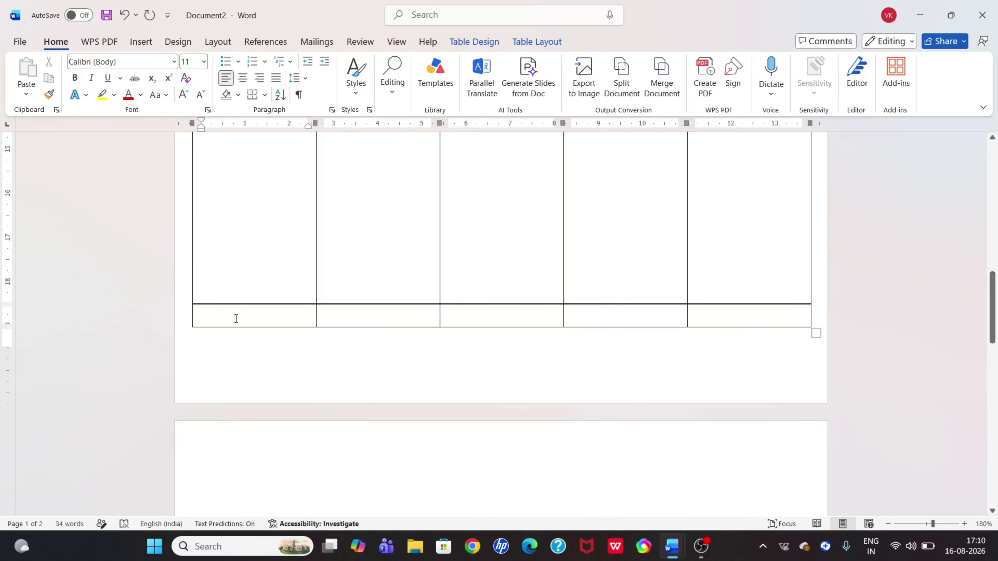
{"action": "left_click", "coordinate": [595, 290]}
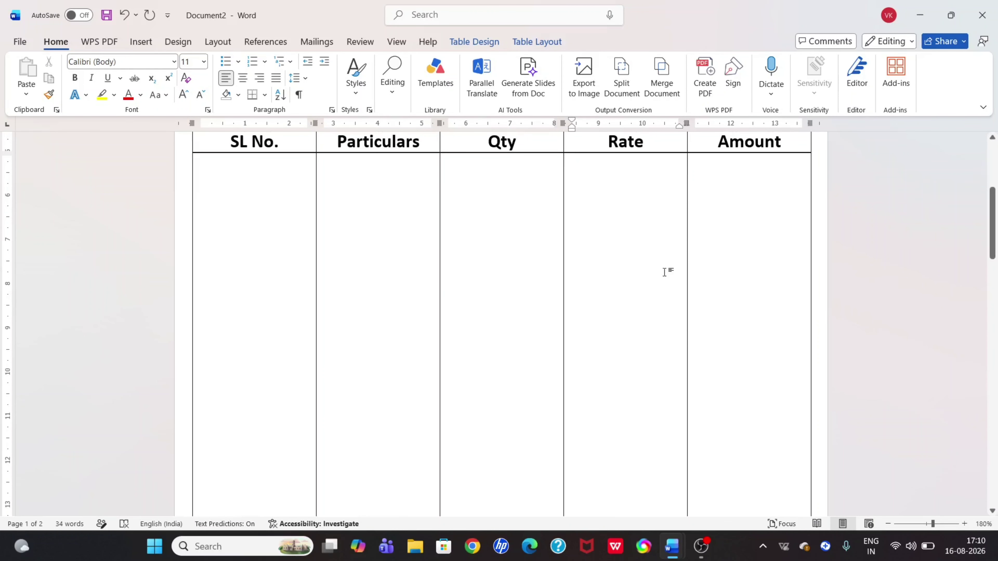
{"action": "mouse_move", "coordinate": [992, 215]}
{"action": "left_mouse_down"}
{"action": "mouse_move", "coordinate": [992, 331]}
{"action": "mouse_move", "coordinate": [997, 215]}
{"action": "left_mouse_up"}
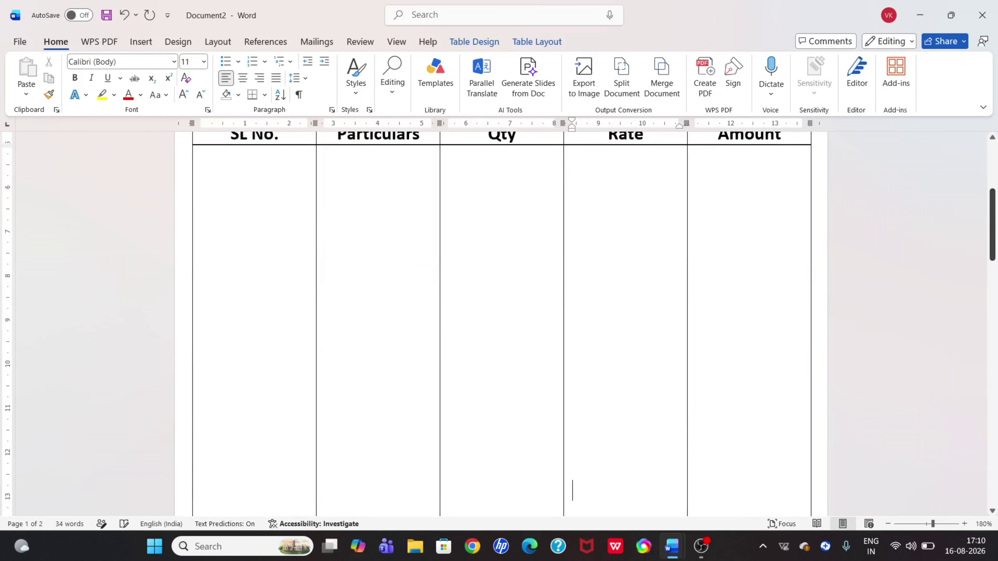
{"action": "scroll", "coordinate": [572, 490], "scroll_direction": "down", "scroll_amount": 5}
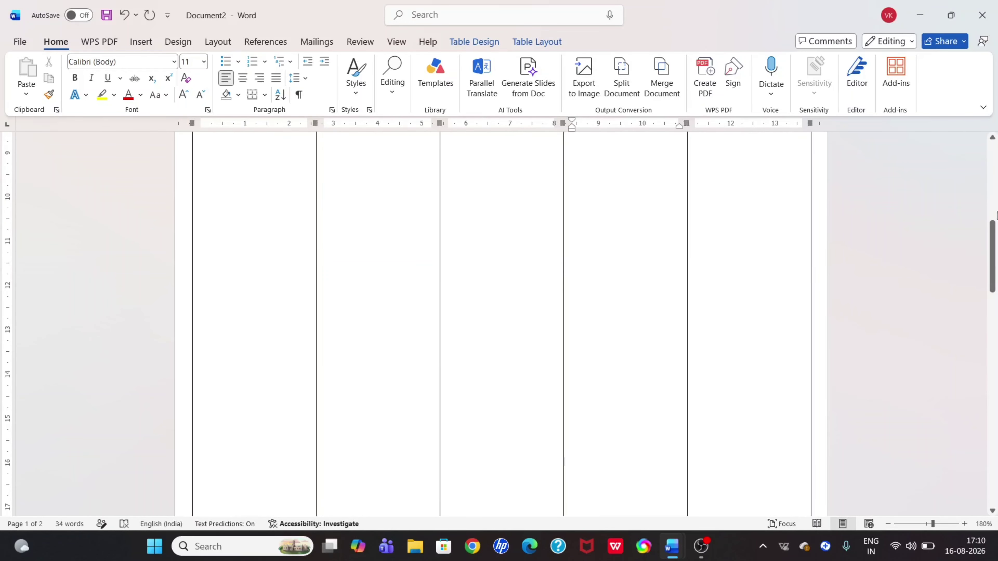
{"action": "left_click_drag", "start_coordinate": [996, 215], "coordinate": [996, 285]}
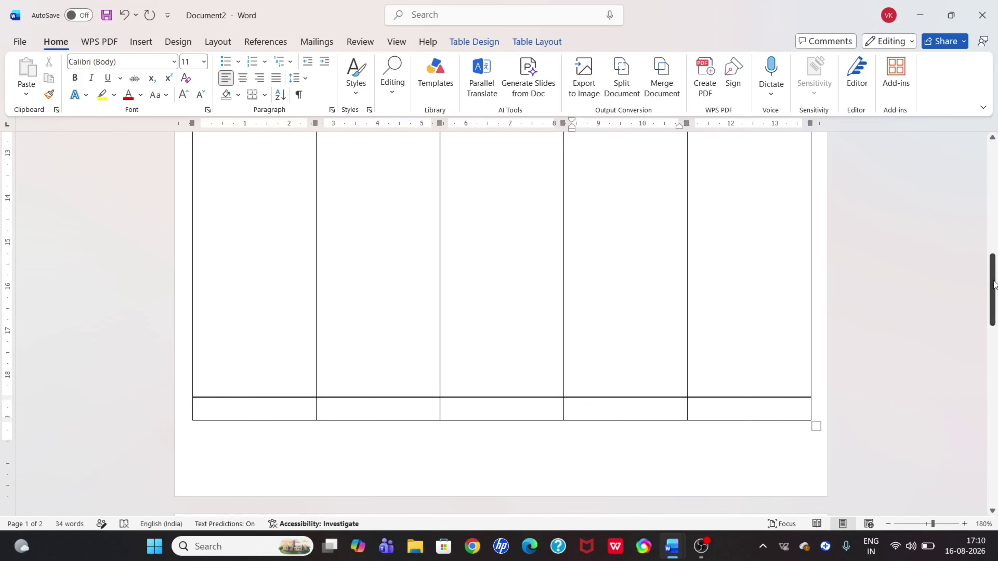
{"action": "left_click", "coordinate": [993, 281]}
{"action": "key", "text": "Down"}
{"action": "key", "text": "Down"}
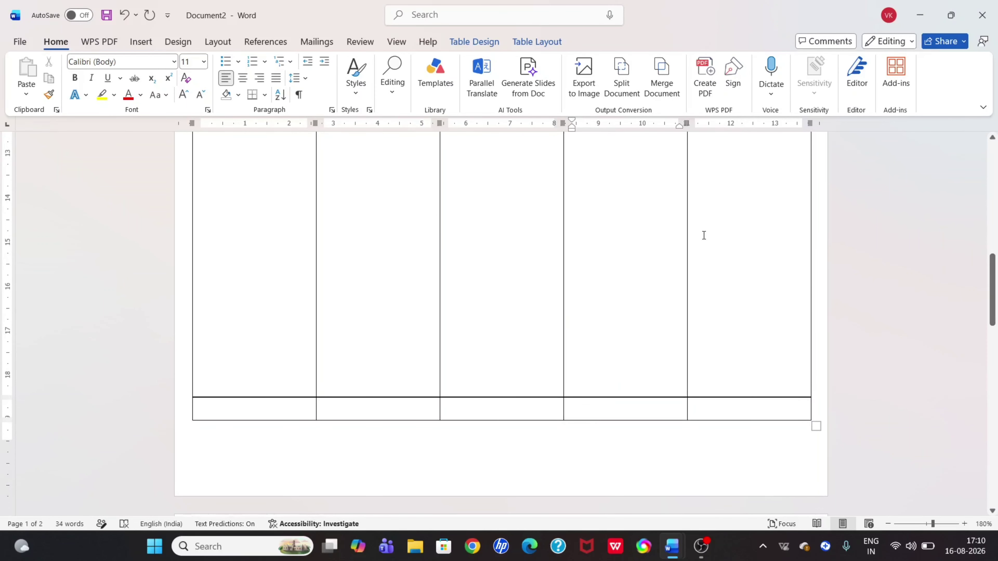
- Use Draw Table to begin a border near the lower end of the tall item row, at the edge between Qty and Rate
{"action": "left_click", "coordinate": [546, 47]}
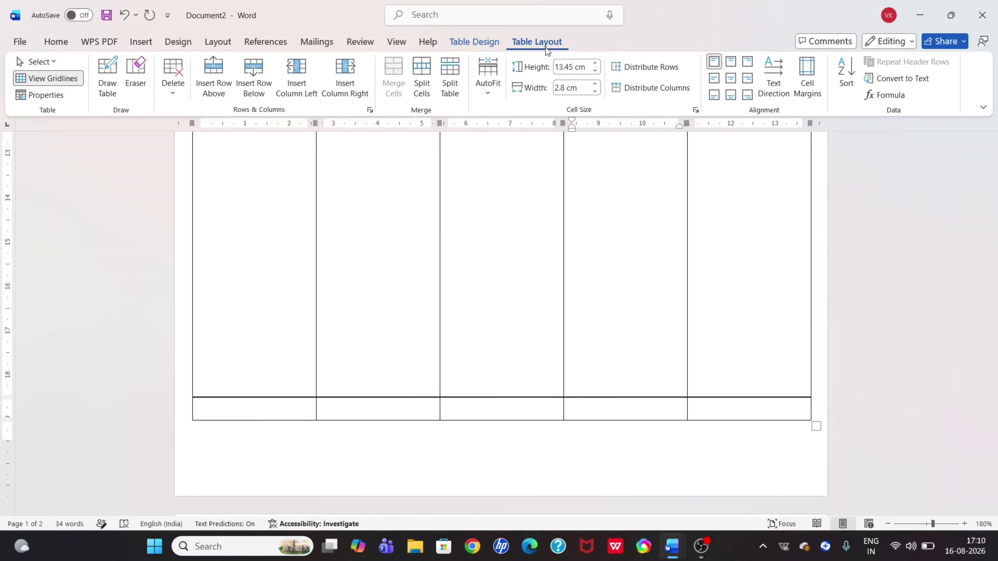
{"action": "left_click", "coordinate": [107, 93]}
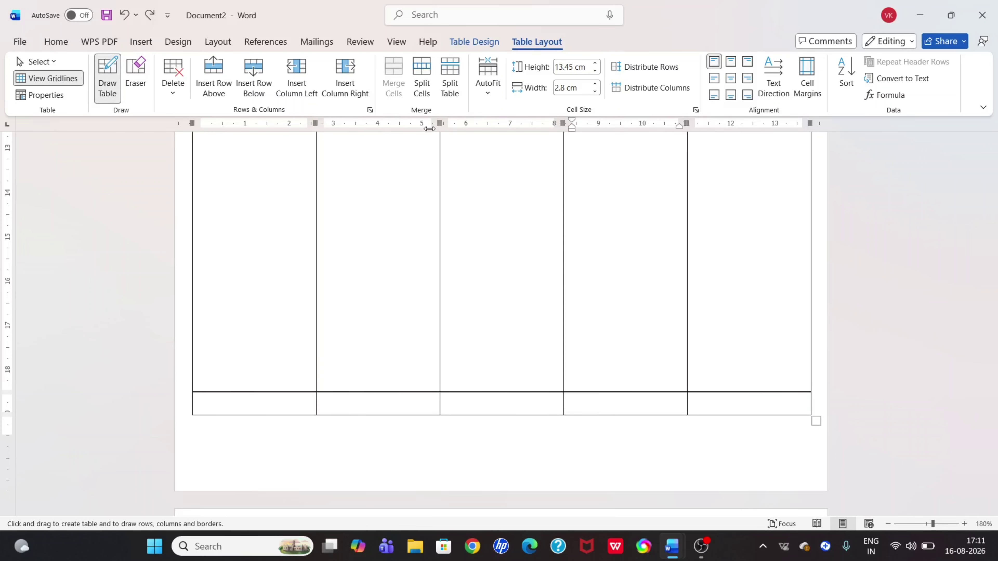
{"action": "left_click_drag", "start_coordinate": [563, 363], "coordinate": [568, 372]}
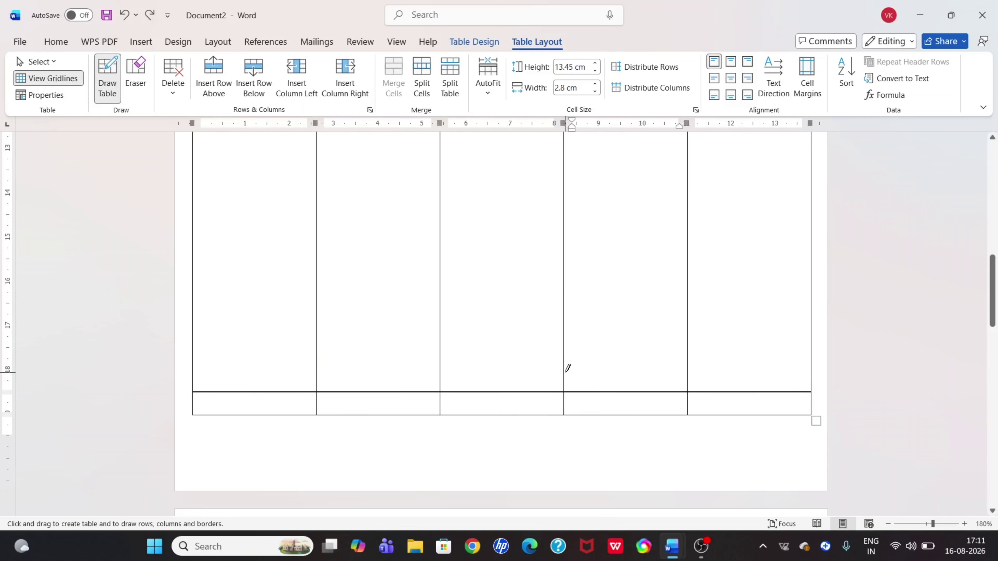